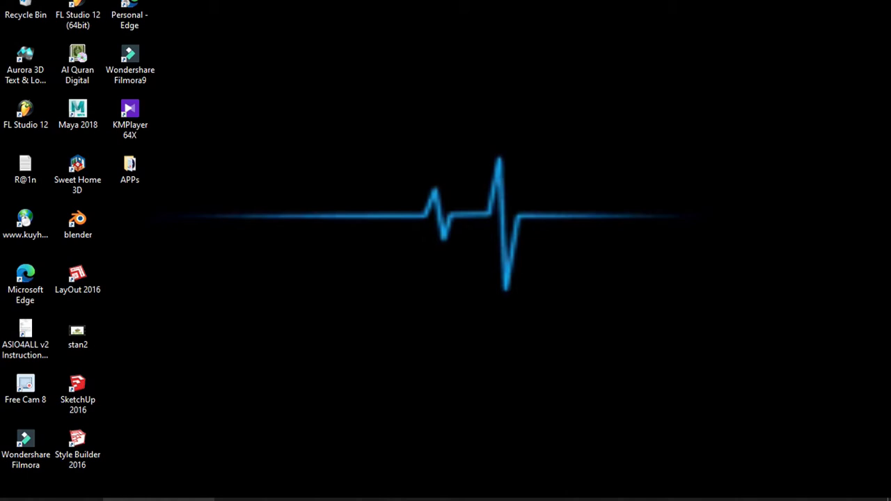
Search Google in Edge for 'zoho formulir'
left_click(158, 500)
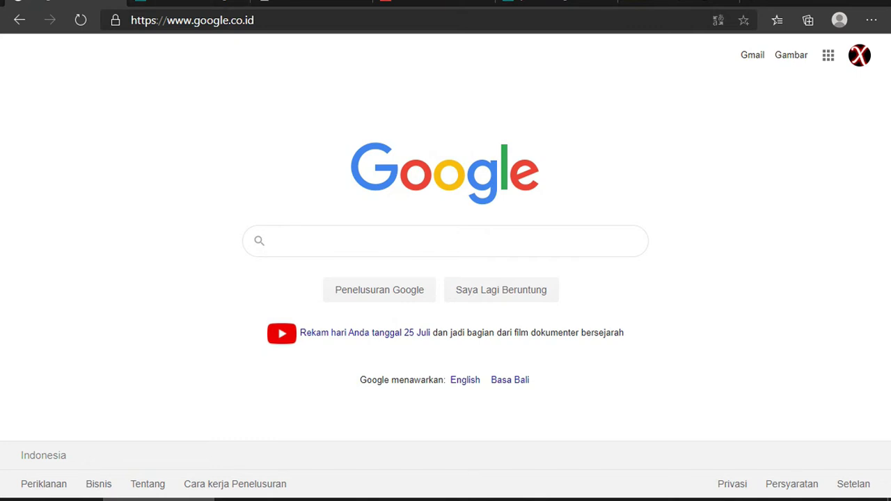
key("Down")
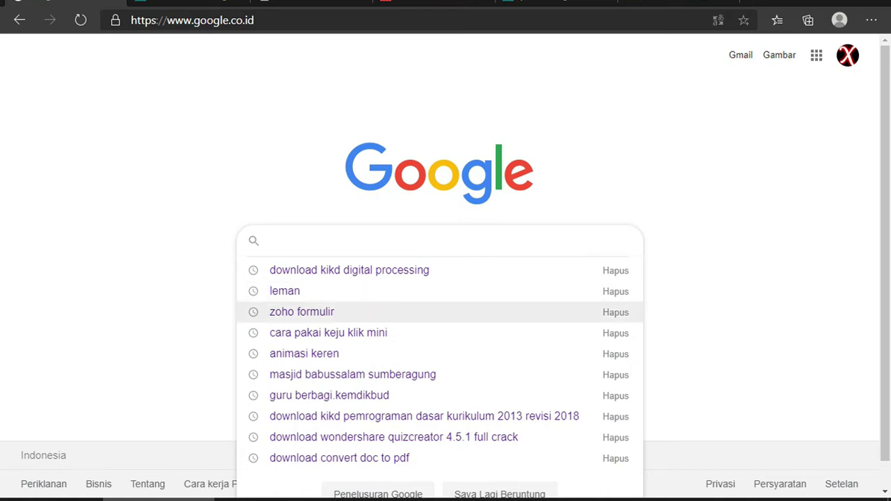
type("zo")
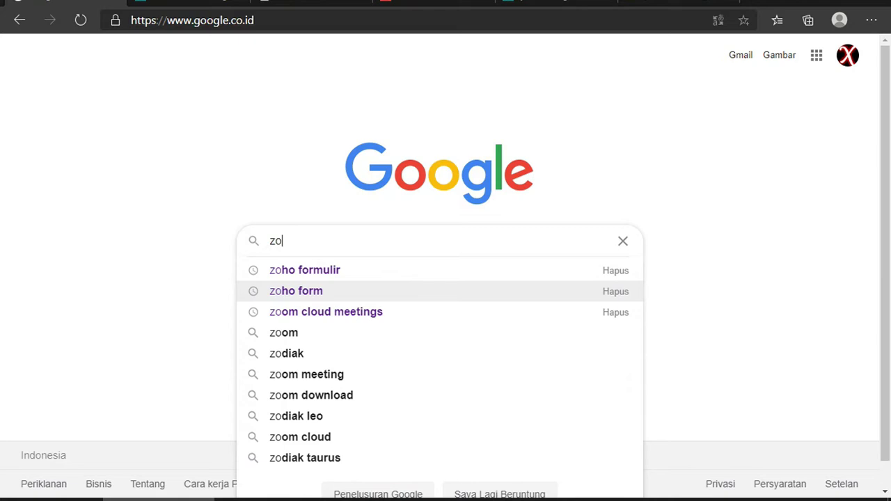
type("ho for")
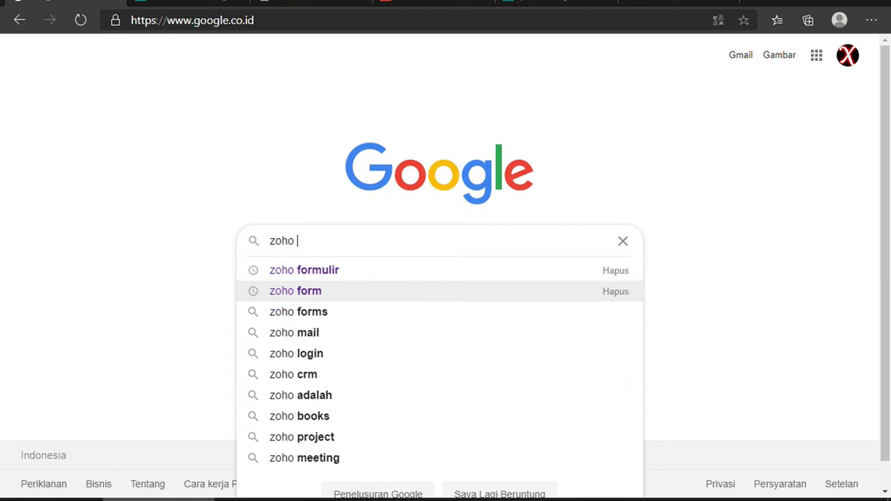
type("mulir")
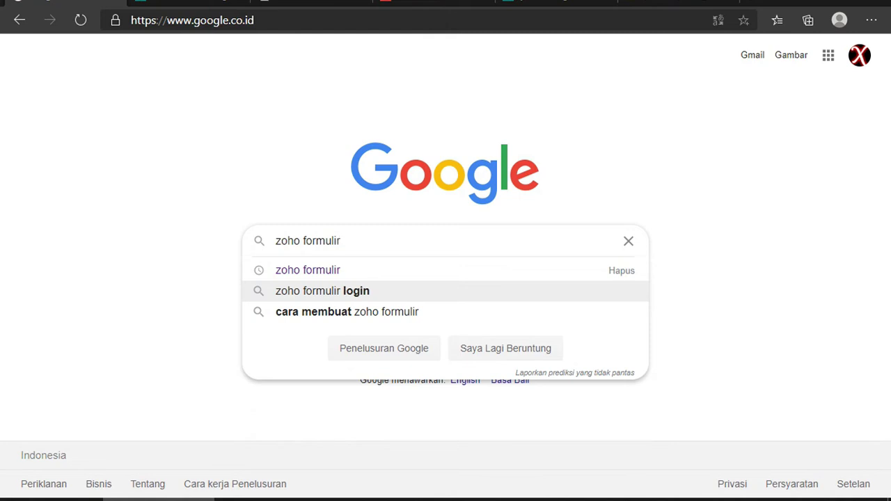
key("Return")
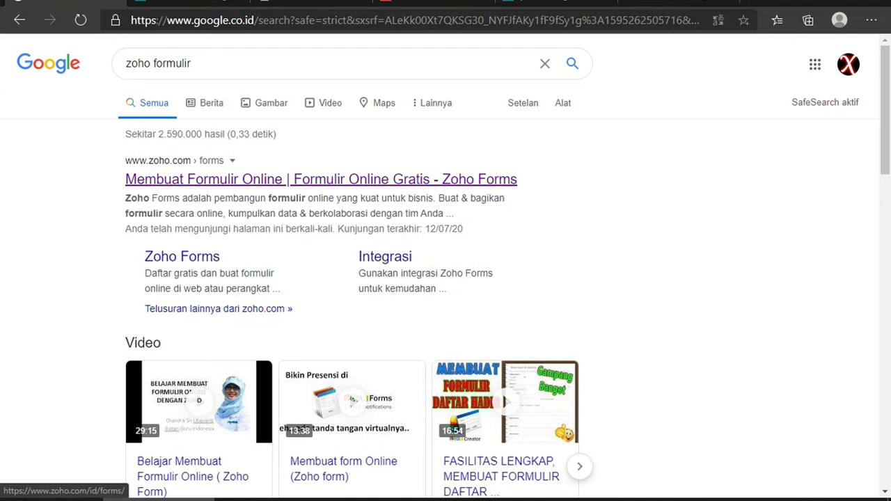
Open the first Zoho Forms search result and look over its landing page
left_click(320, 179)
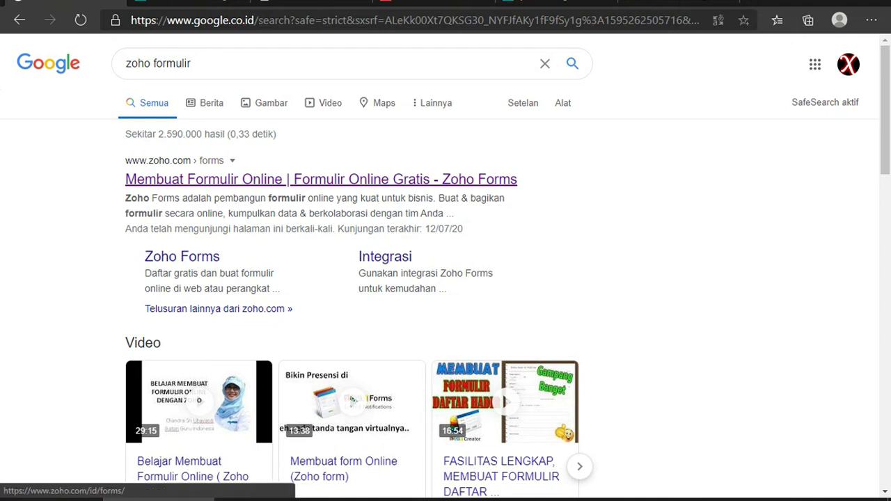
right_click(183, 179)
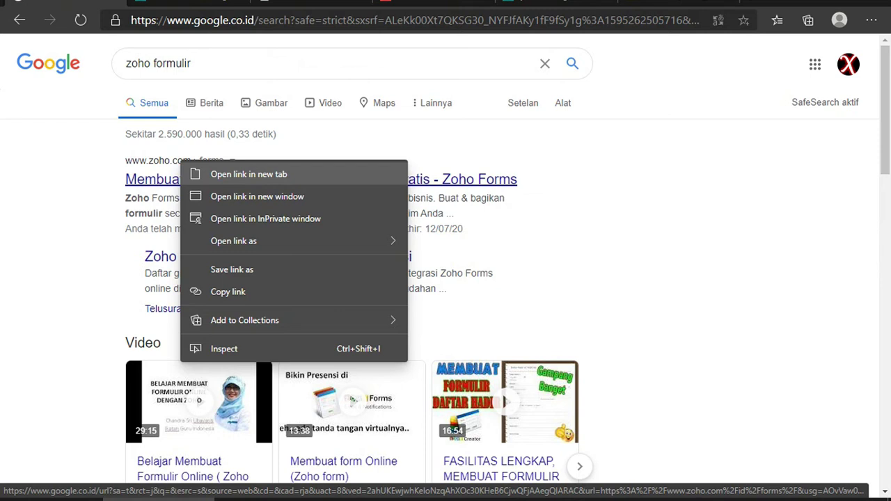
left_click(459, 179)
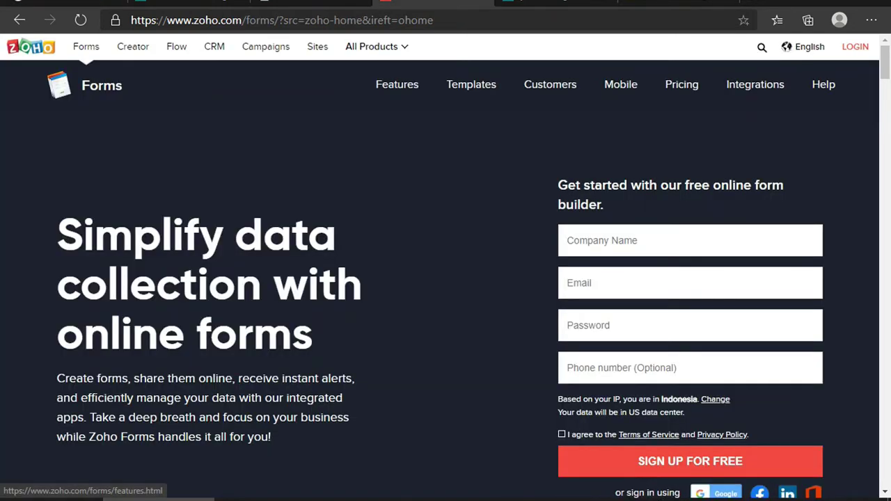
scroll(446, 279, "down", 5)
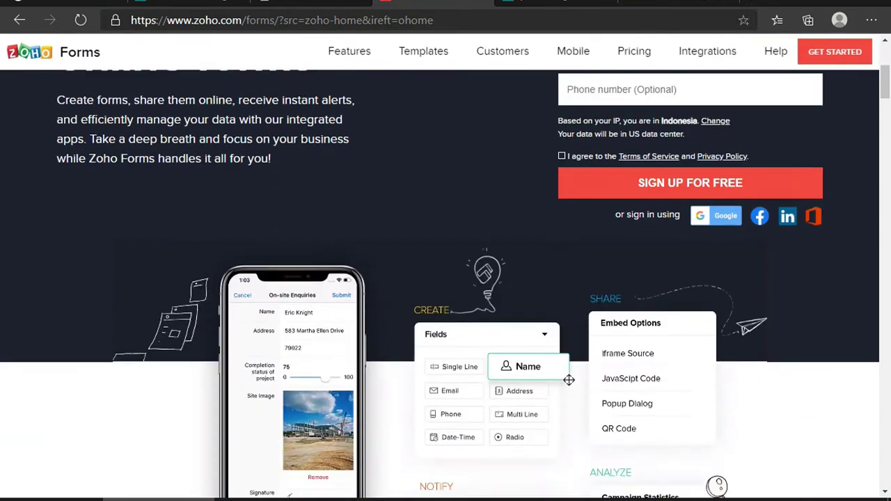
scroll(445, 278, "up", 4)
scroll(446, 278, "up", 2)
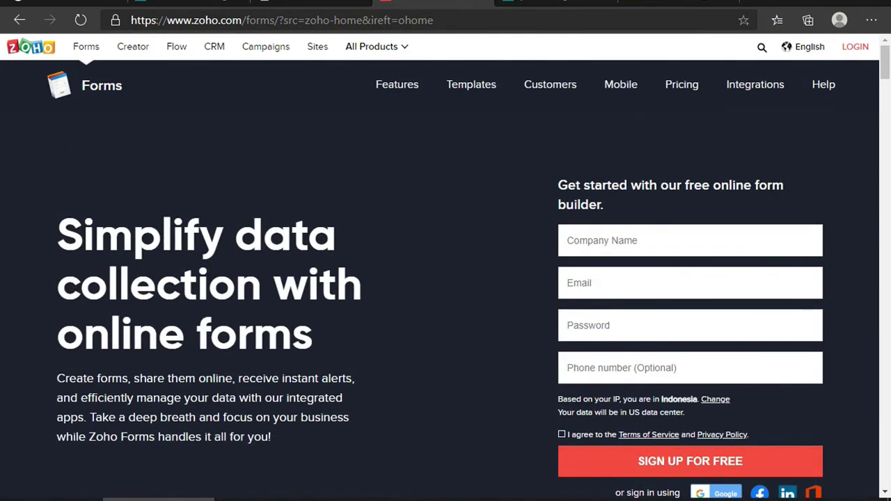
scroll(445, 278, "down", 8)
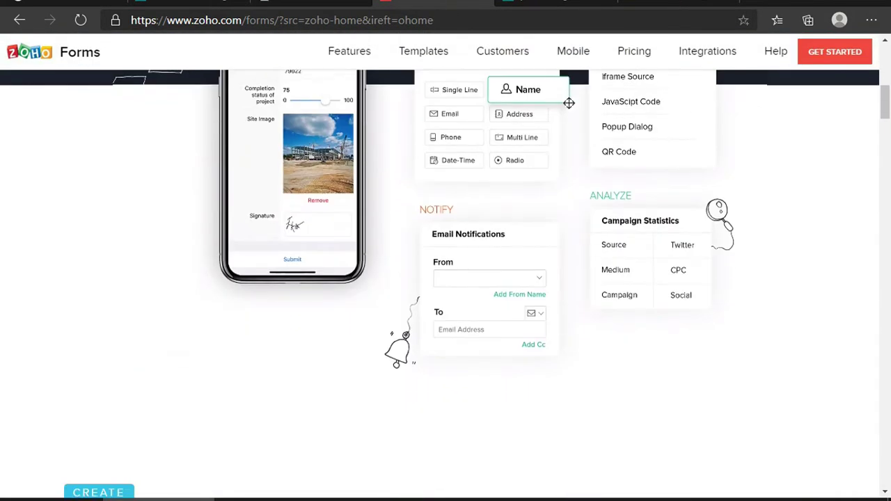
scroll(445, 278, "down", 5)
scroll(445, 278, "down", 3)
scroll(445, 278, "up", 3)
scroll(446, 278, "up", 13)
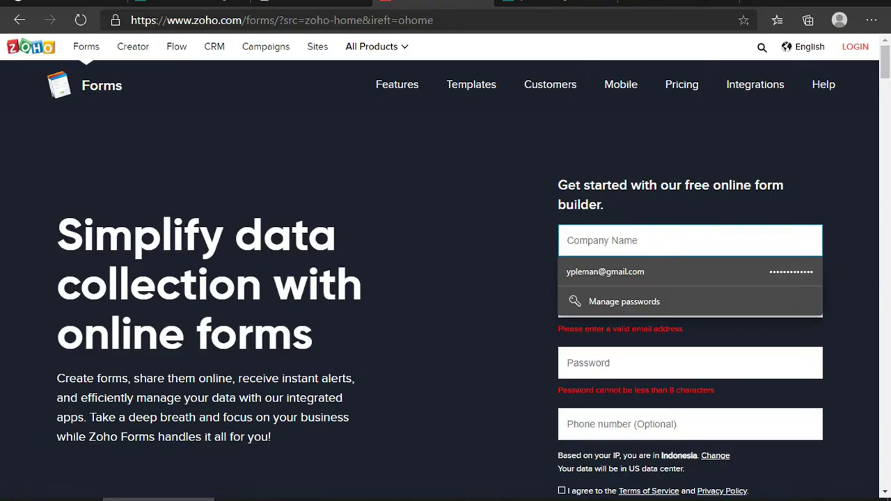
Enter company name 'Sekolah' and fill the email field with the saved address
type("Sekolaj")
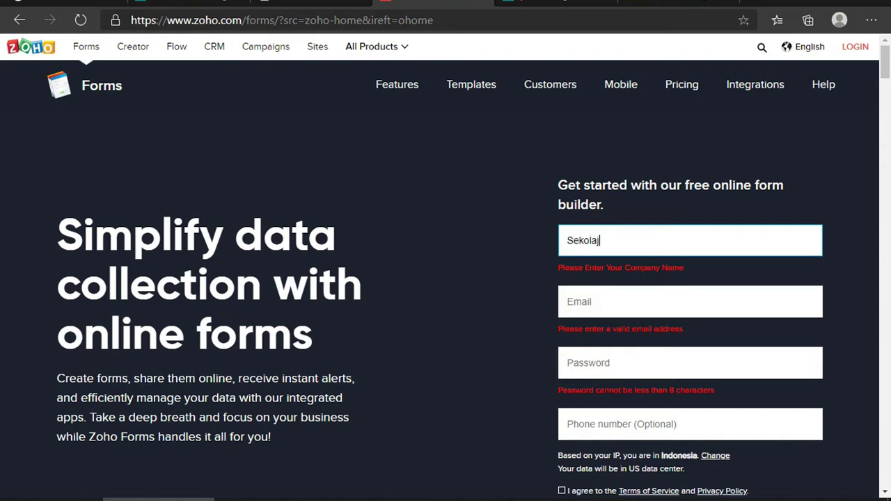
key("BackSpace")
type("h")
left_click(689, 302)
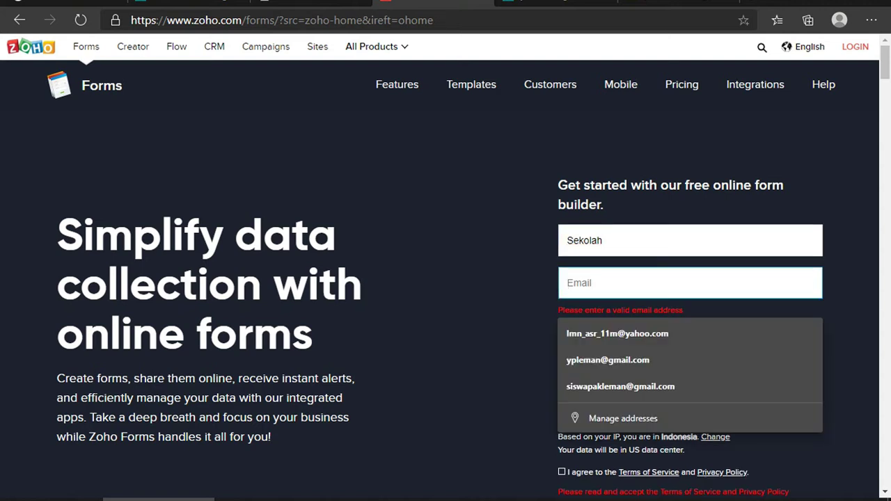
key("Down")
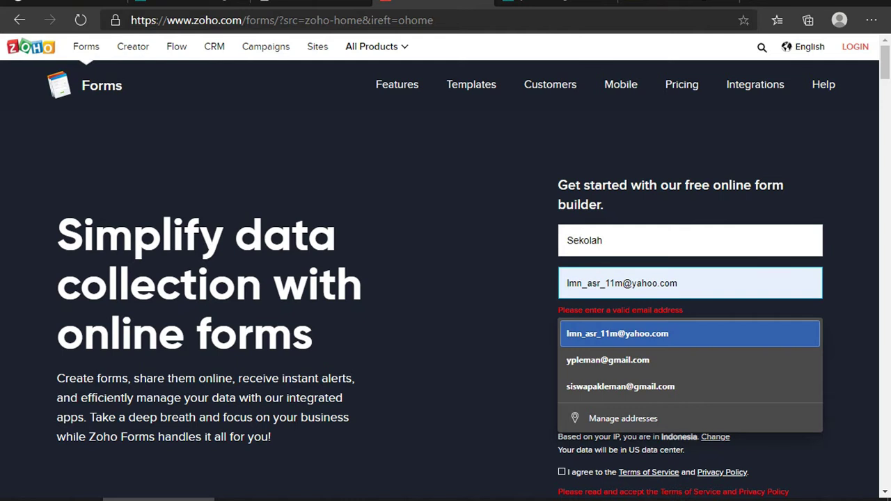
key("Up")
key("Down")
key("Up")
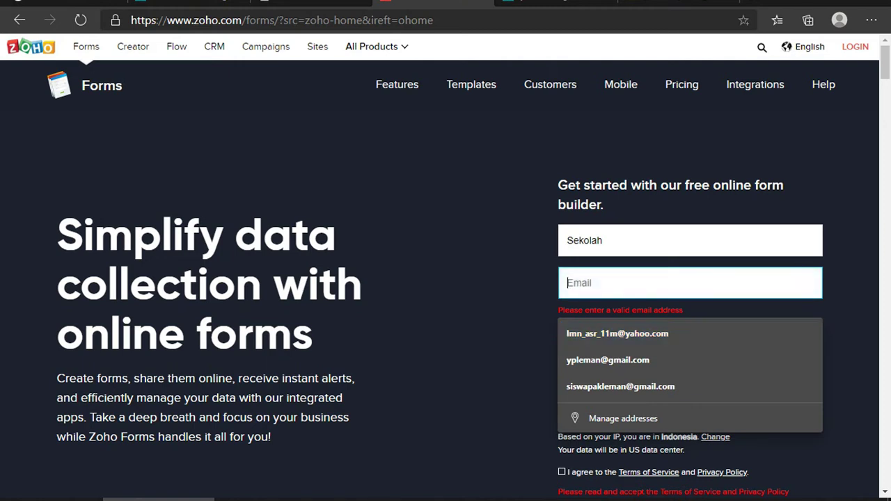
key("ctrl+plus")
key("ctrl+plus")
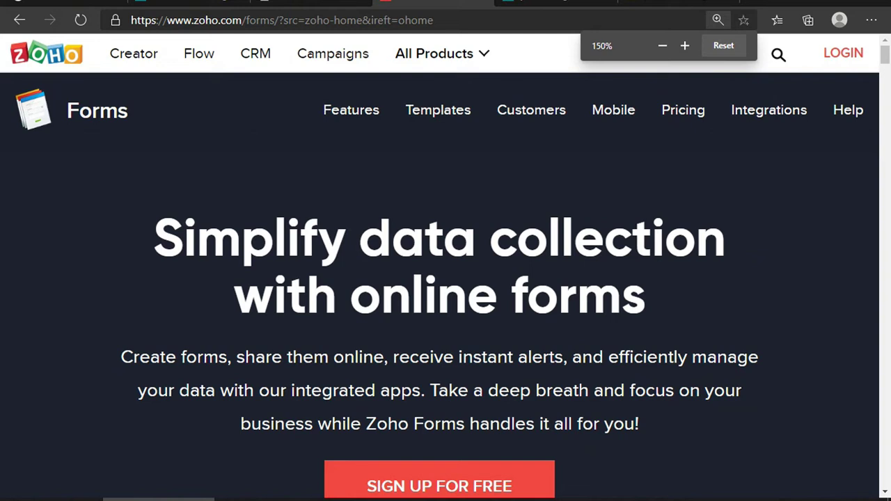
key("ctrl+minus")
key("ctrl+minus")
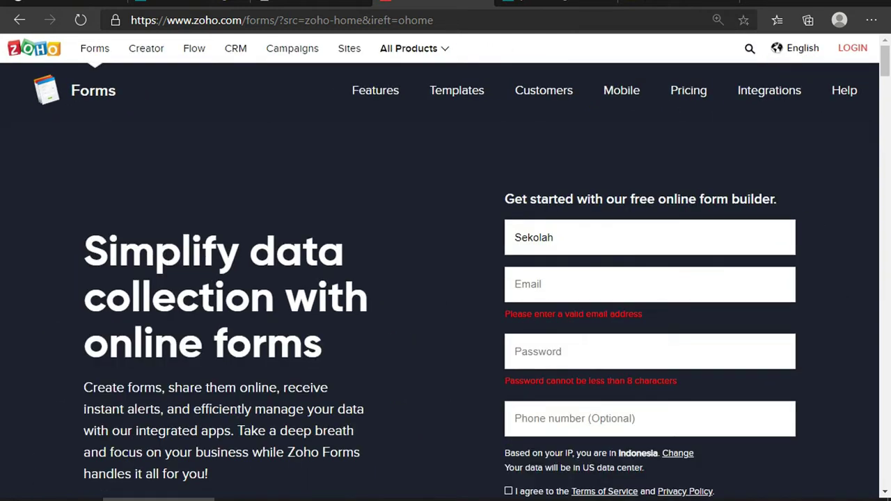
key("Down")
key("Down")
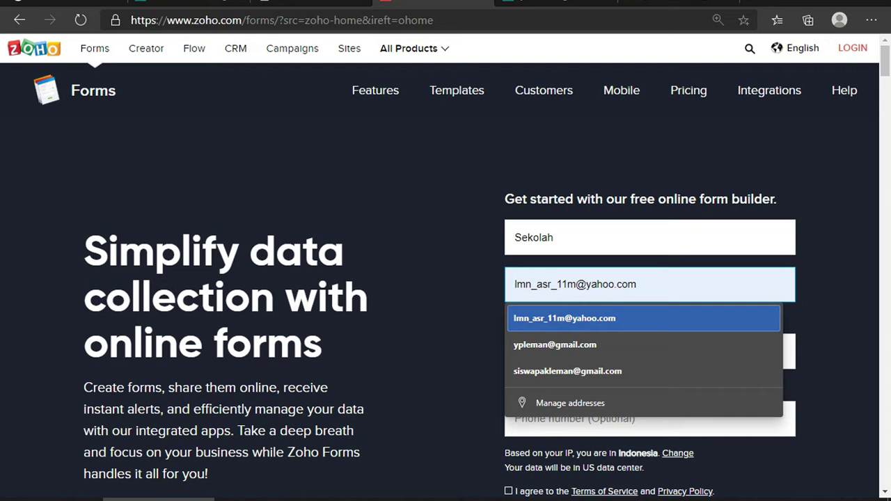
key("Return")
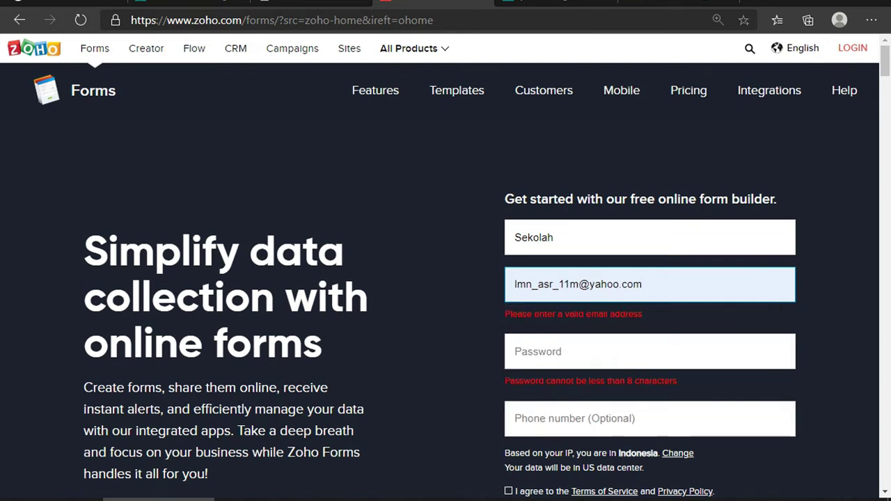
Enter a password and the saved phone number, accept the terms, and submit the sign-up
key("Tab")
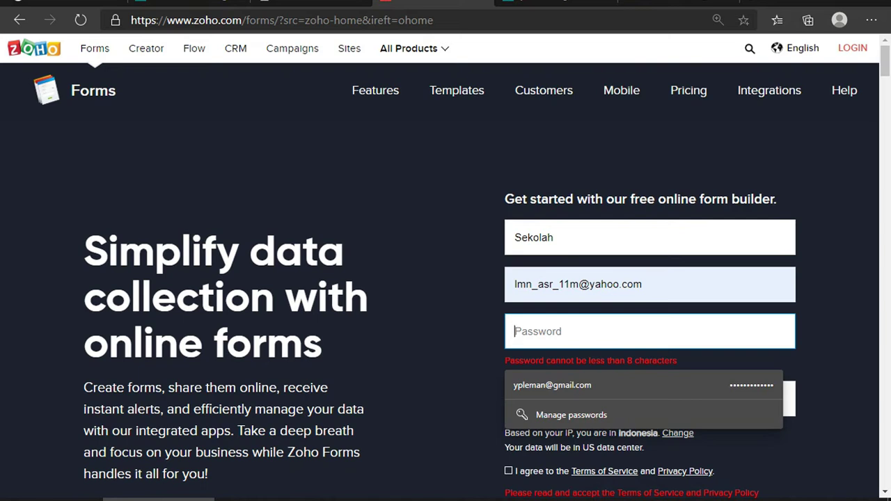
type("••••••••••")
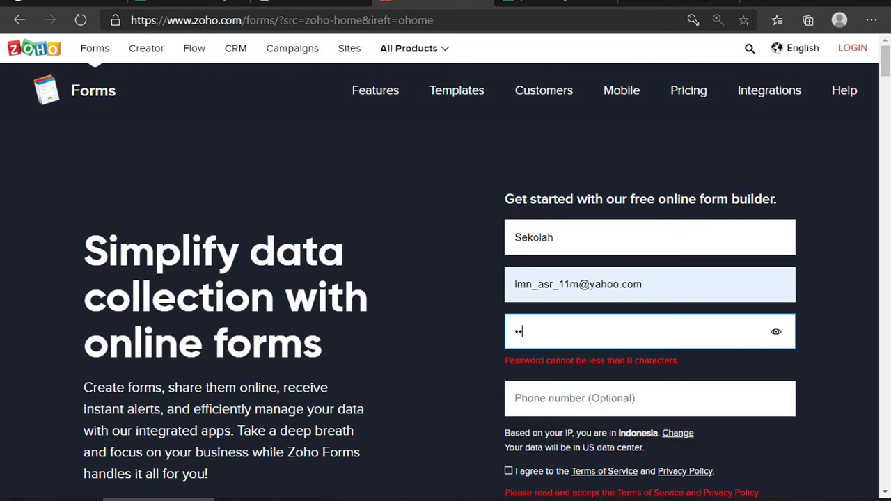
type("•••")
left_click(599, 398)
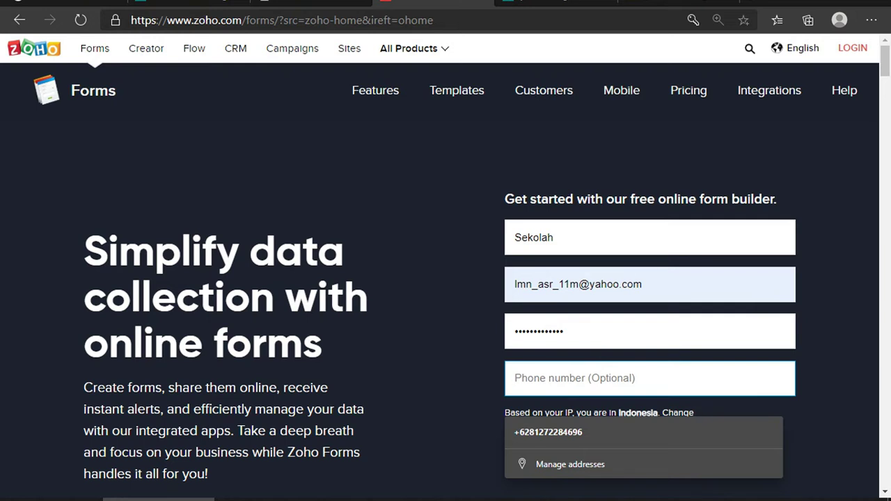
key("Down")
key("Return")
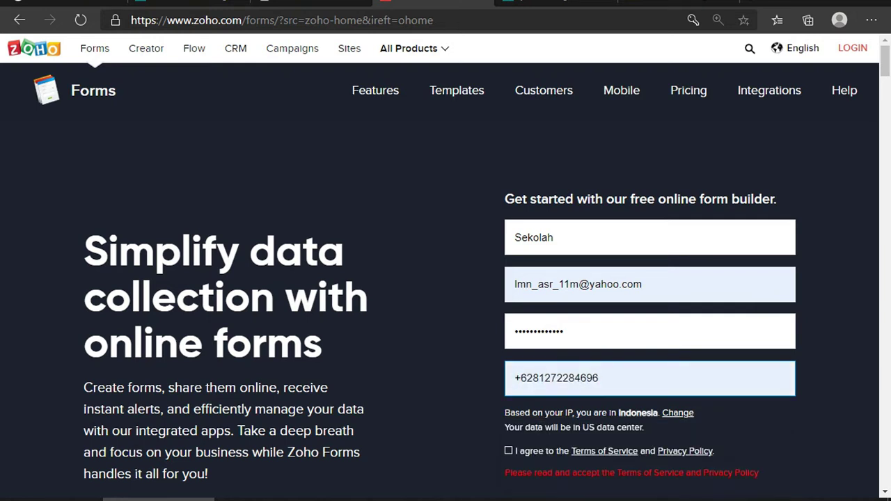
scroll(445, 278, "down", 2)
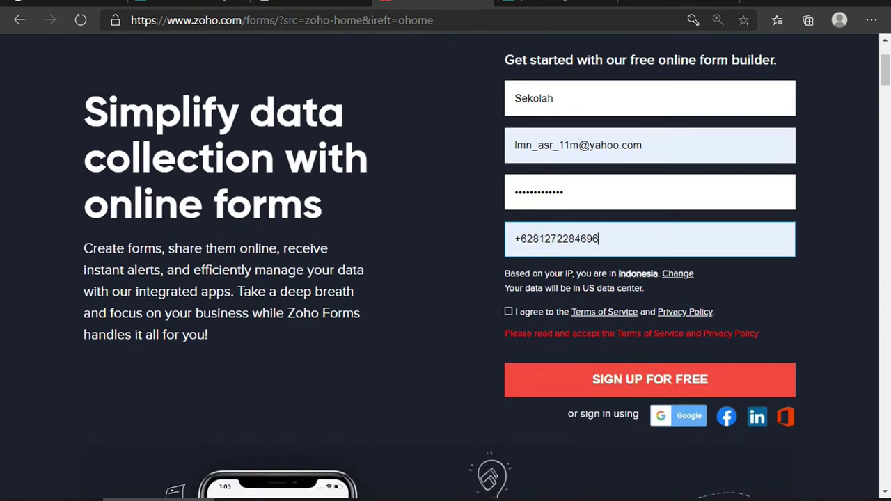
left_click(508, 311)
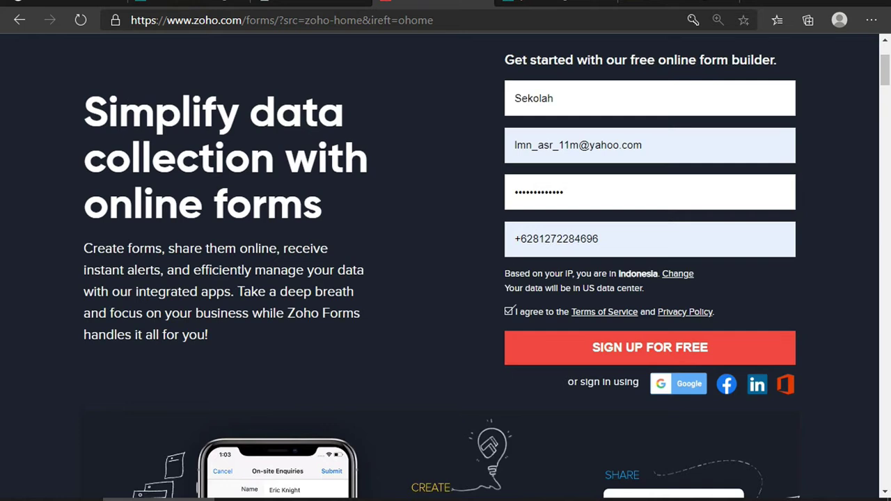
key("Return")
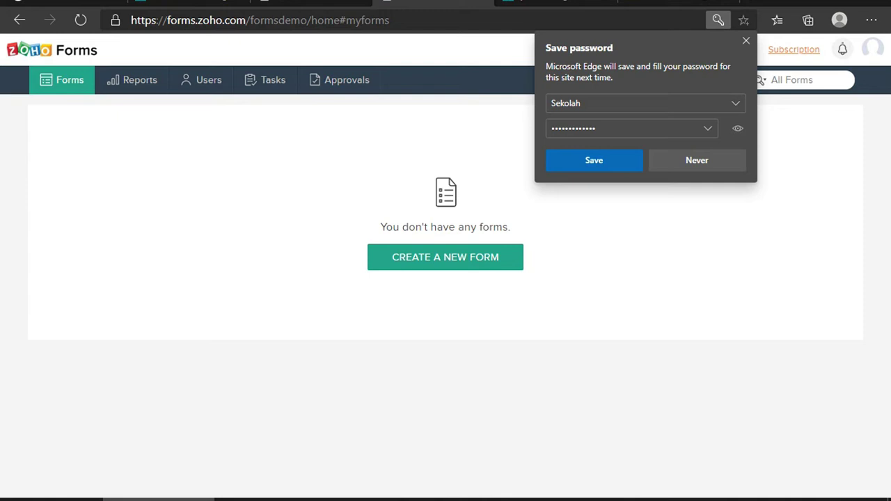
Decline Edge's offer to save the password for this site
left_click(696, 160)
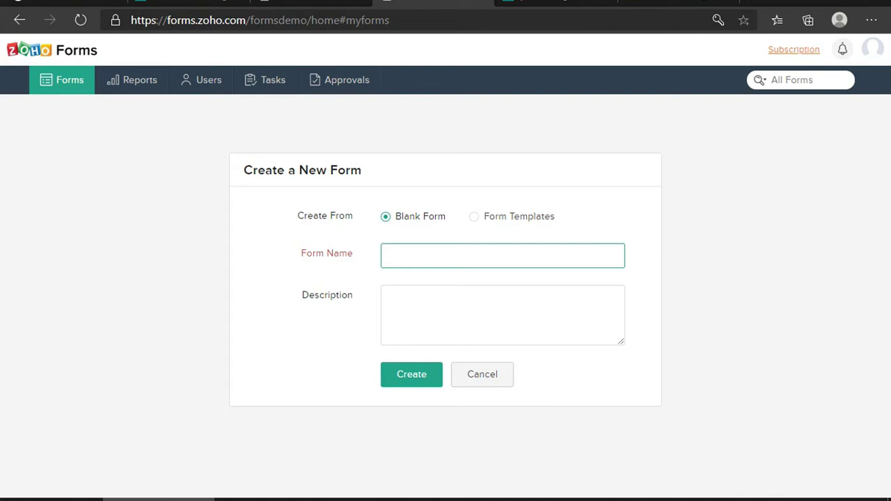
Create a blank form 'Daftar Hadir Siswa' with description 'Absensi Kelas Daring'
type("Daftar Hadir Siswa")
left_click(385, 295)
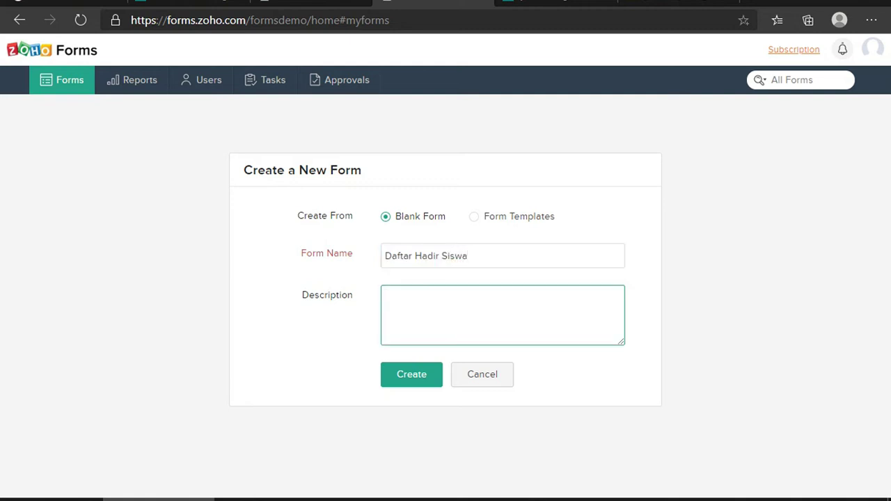
type("Absensi Kelas Daring")
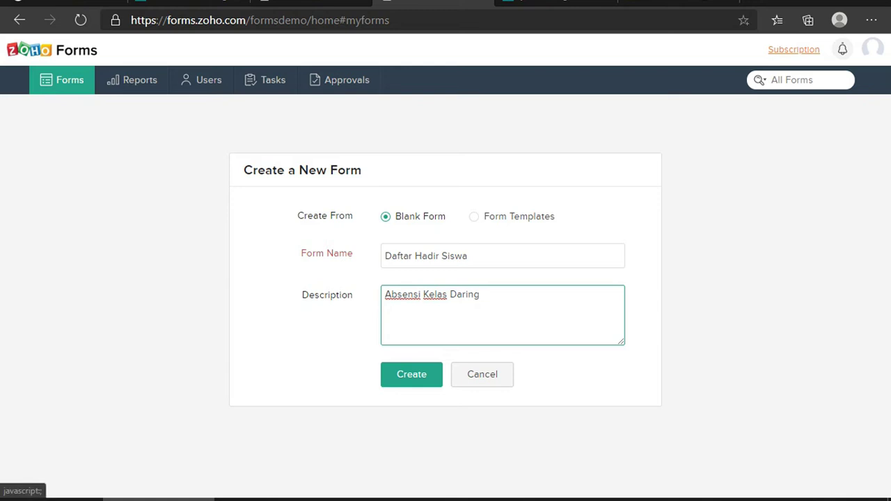
left_click(411, 374)
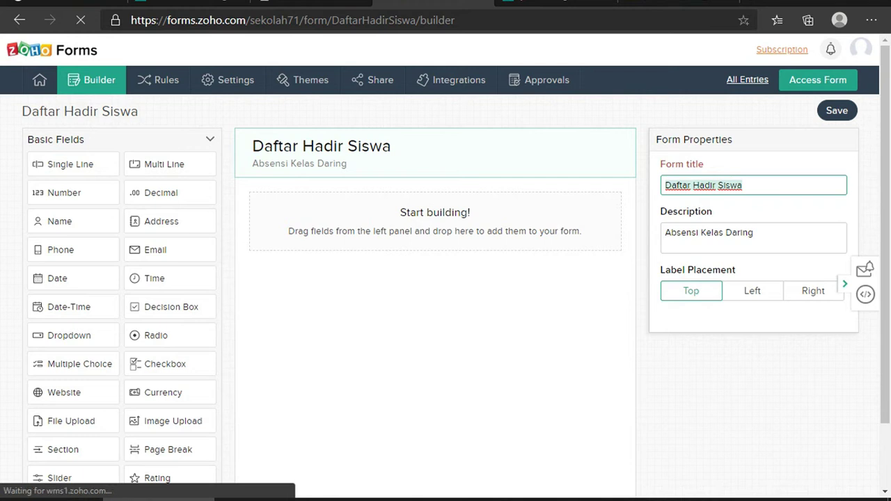
Retitle the form 'DAFTAR HADIR SISWA' and type the description 'MATA PELAJARAN PEMROGRAMAN DASAR'
left_click(721, 185)
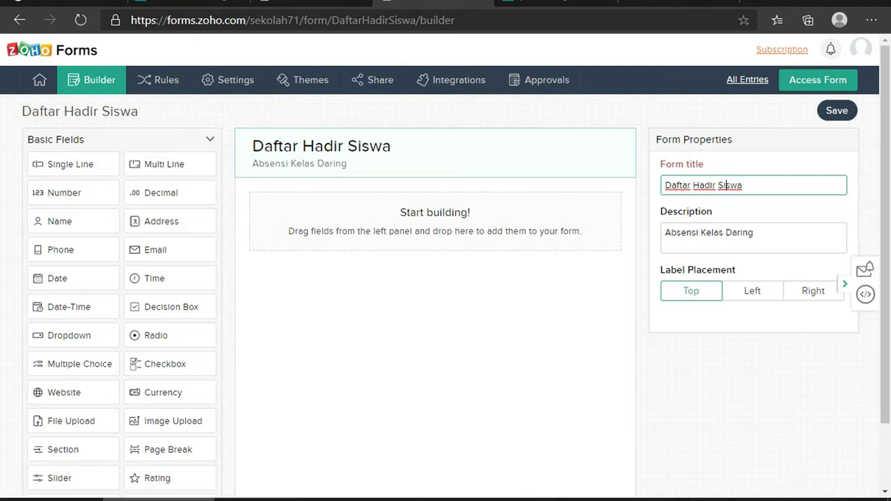
key("ctrl+a")
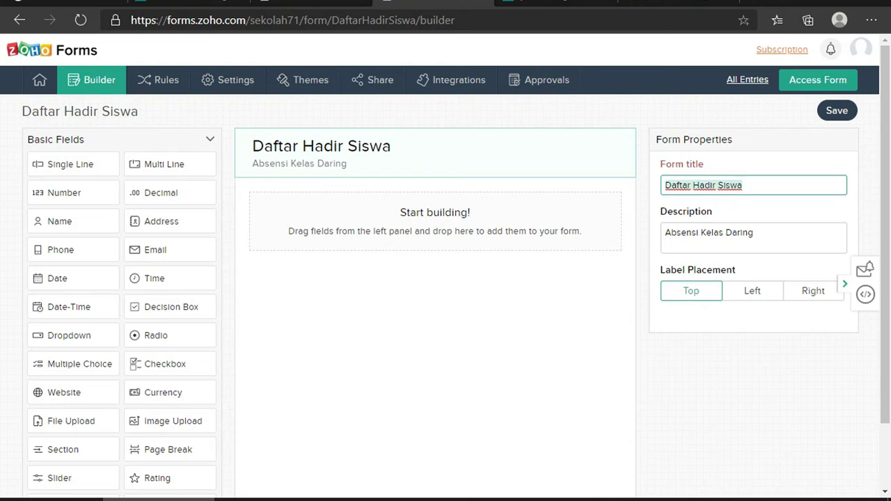
type("DAFTAR")
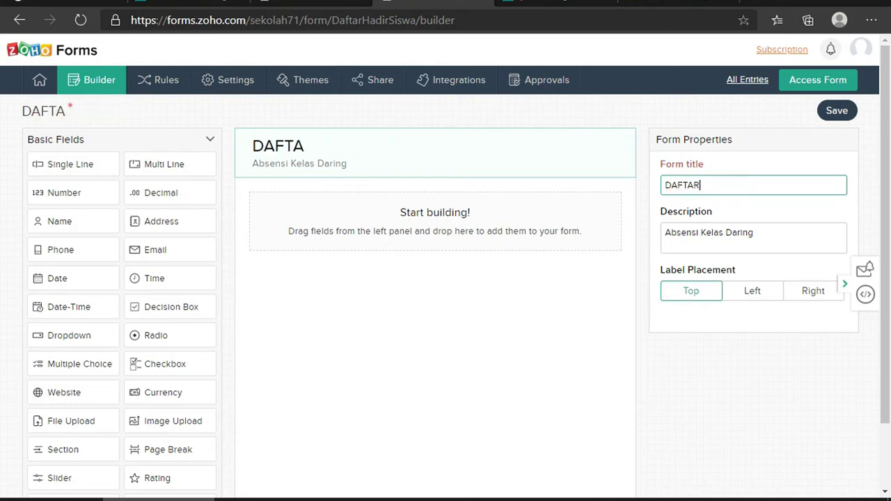
type(" HA")
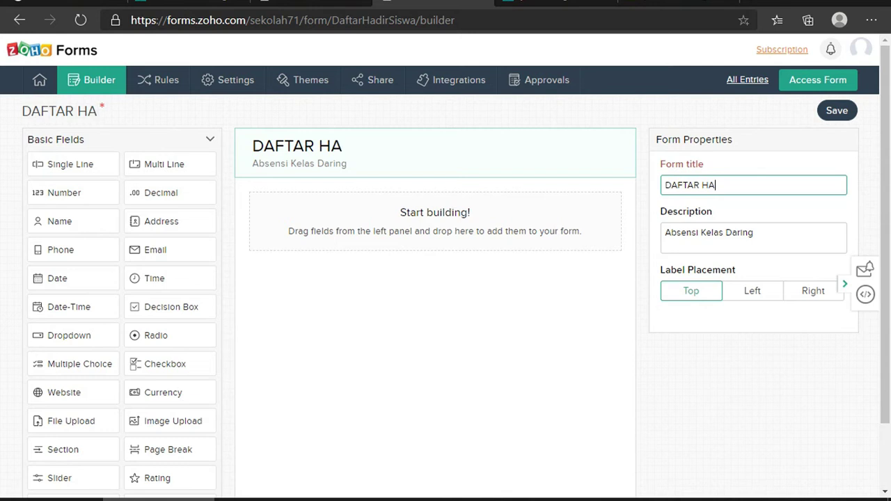
type("DIR SISWA")
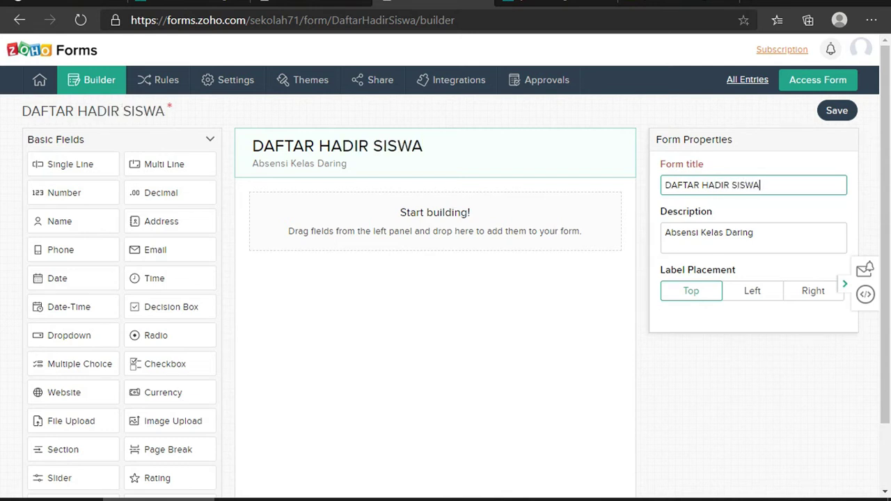
key("Tab")
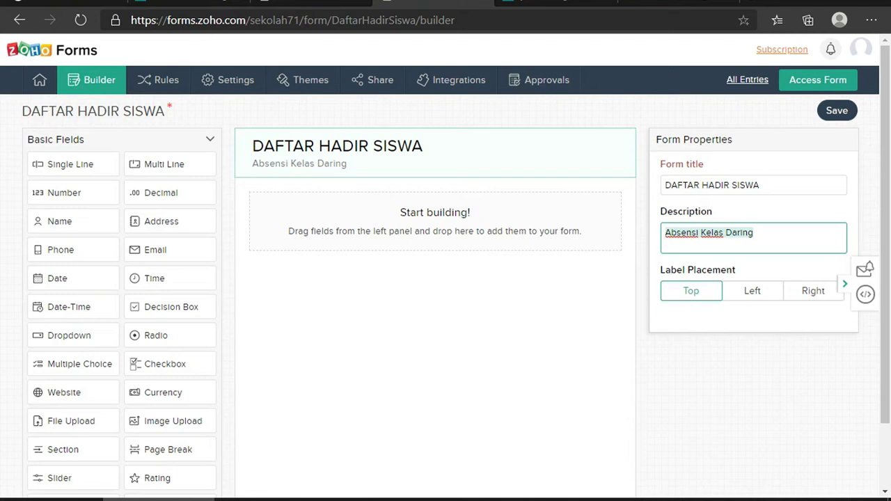
type("MATA")
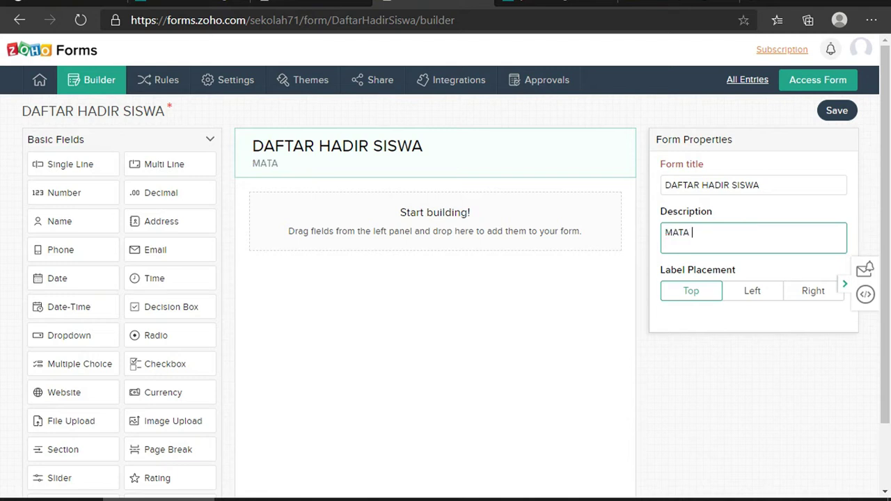
type(" PELAJAR")
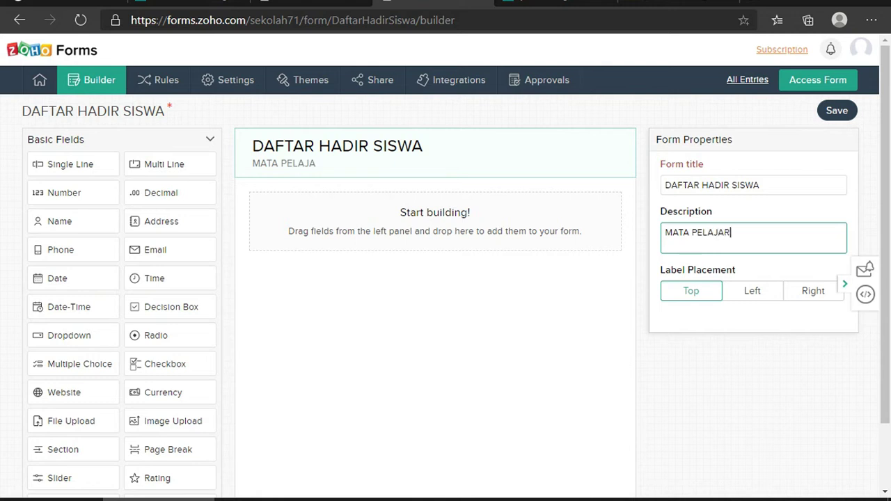
type("AN PEMROGRAM")
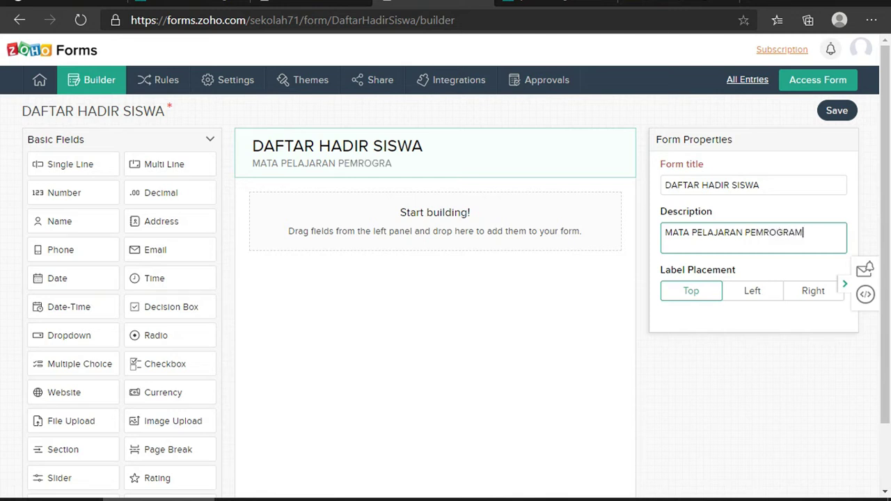
type("AN DASAR")
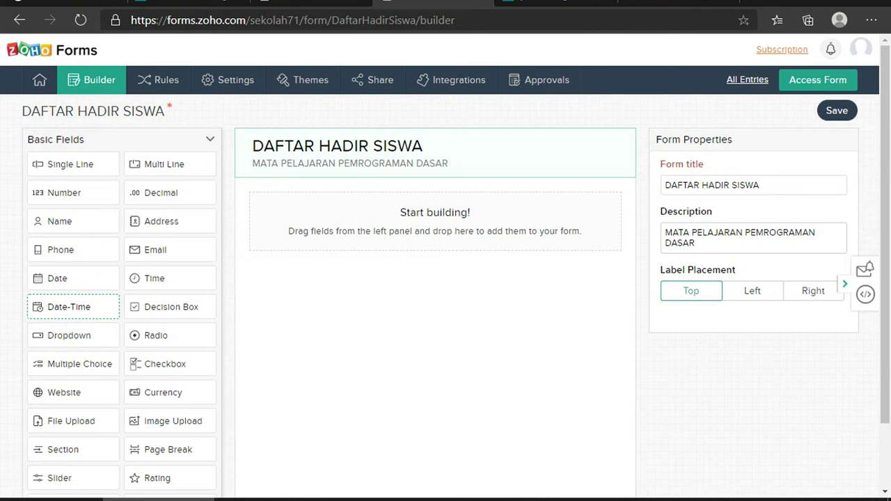
Place a Date-Time field at the top of the form canvas
left_click_drag(69, 306, 310, 210)
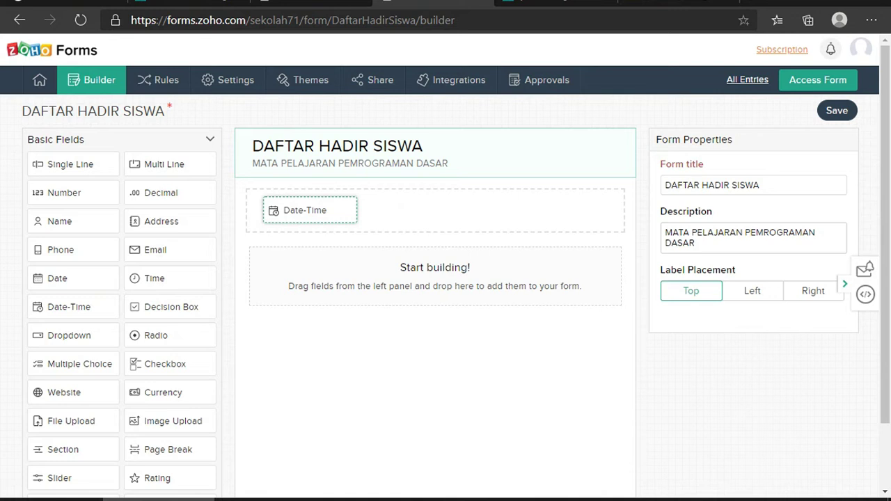
left_click_drag(310, 210, 310, 209)
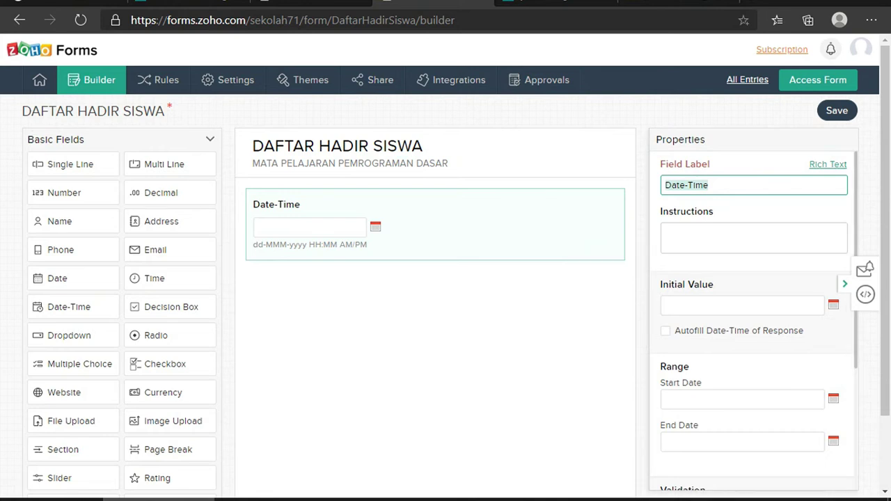
left_click(709, 185)
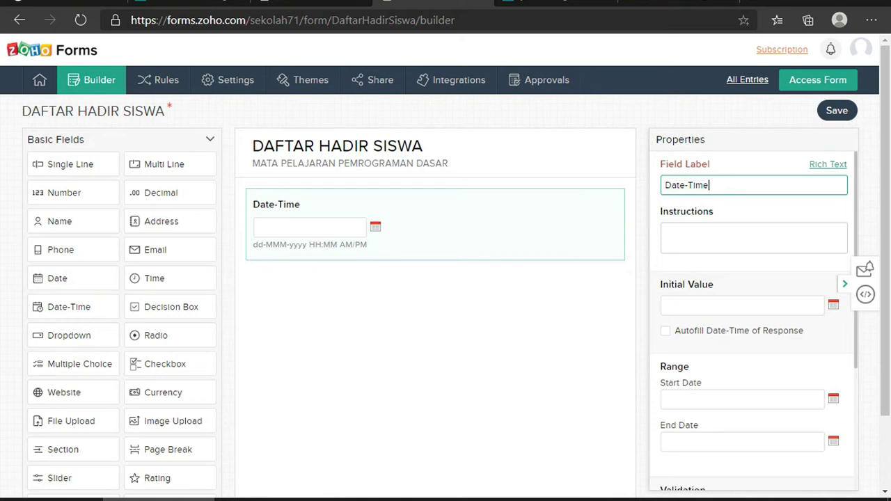
Change the Date-Time field's label to 'Tanggal, dan Waktu'
key("ctrl+a")
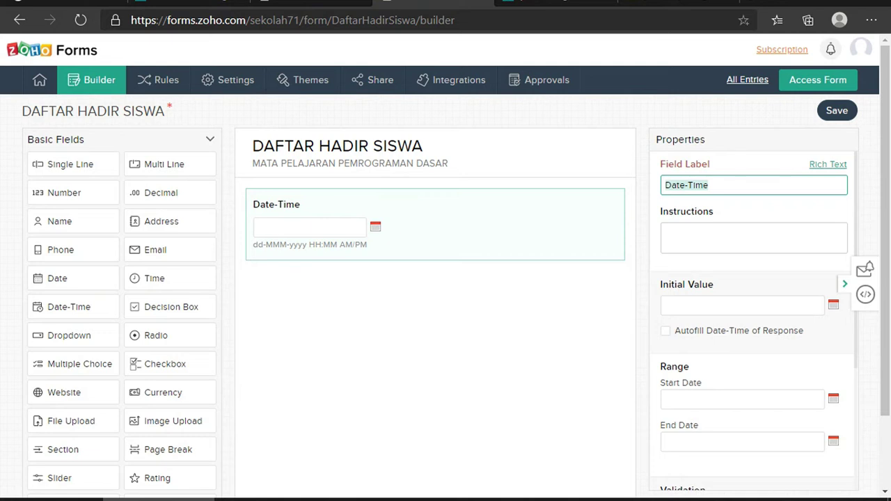
type("tANGGAL")
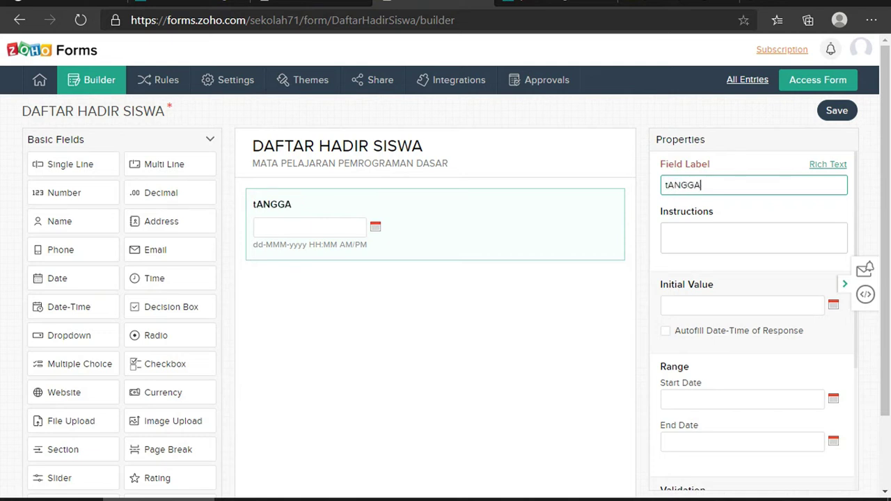
key("BackSpace")
key("BackSpace")
key("BackSpace")
key("BackSpace")
key("BackSpace")
key("BackSpace")
key("BackSpace")
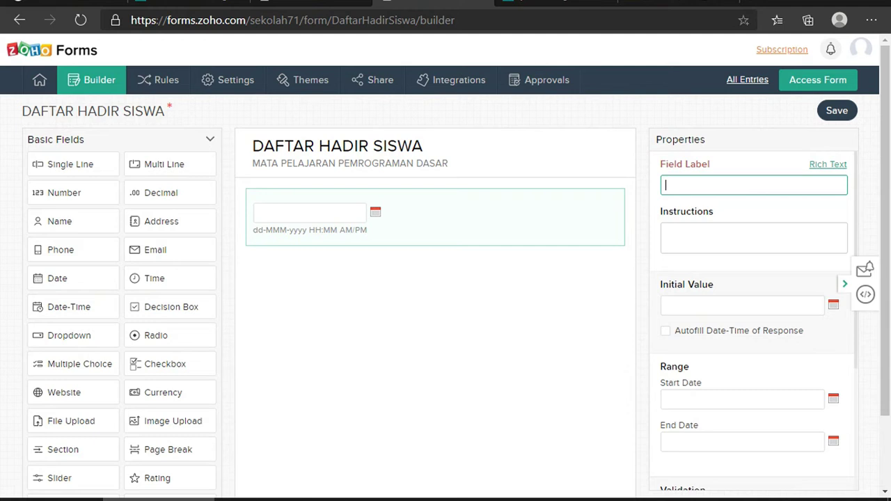
type("Tanggal")
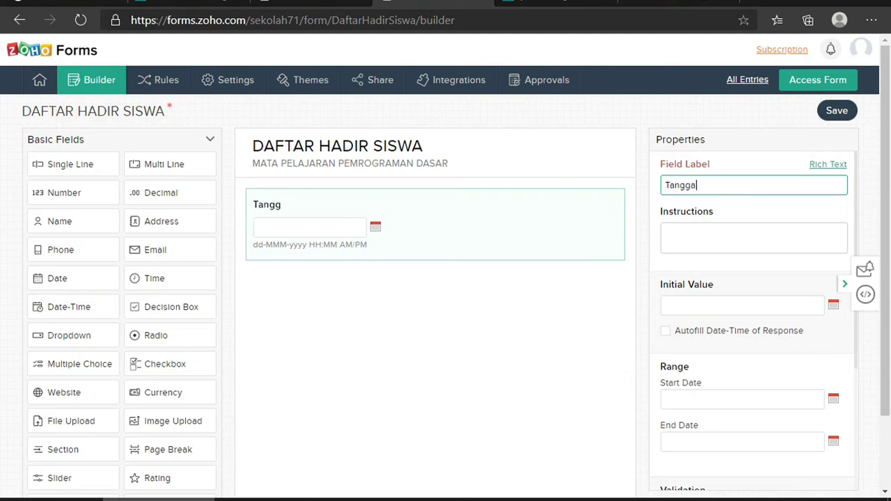
type(", dan Waktu")
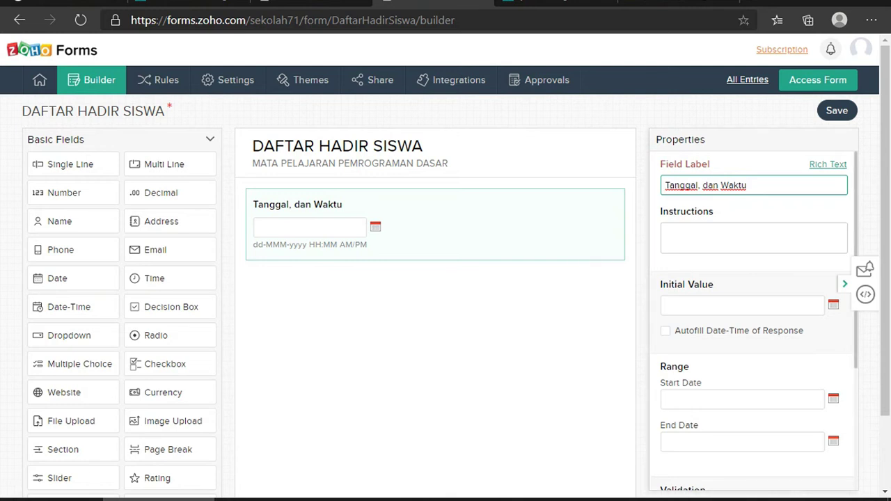
left_click(666, 233)
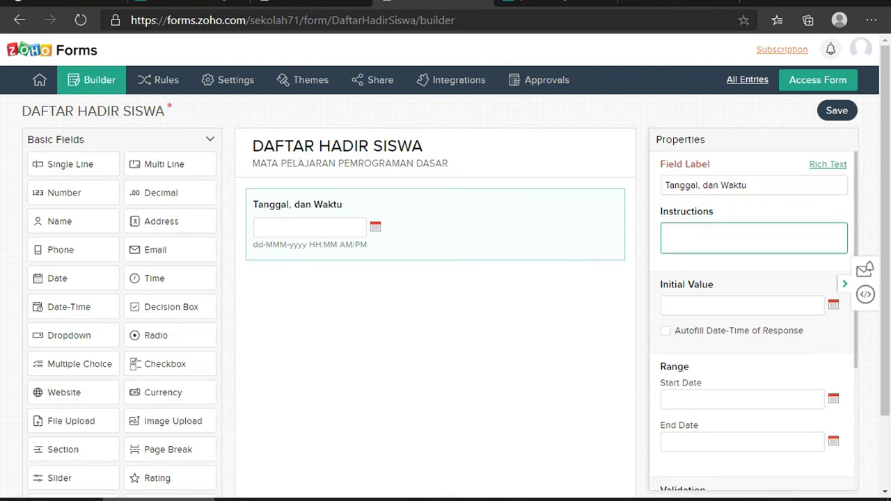
Set the field's initial value to 20-Jul-2020 10:07 PM
scroll(754, 320, "down", 3)
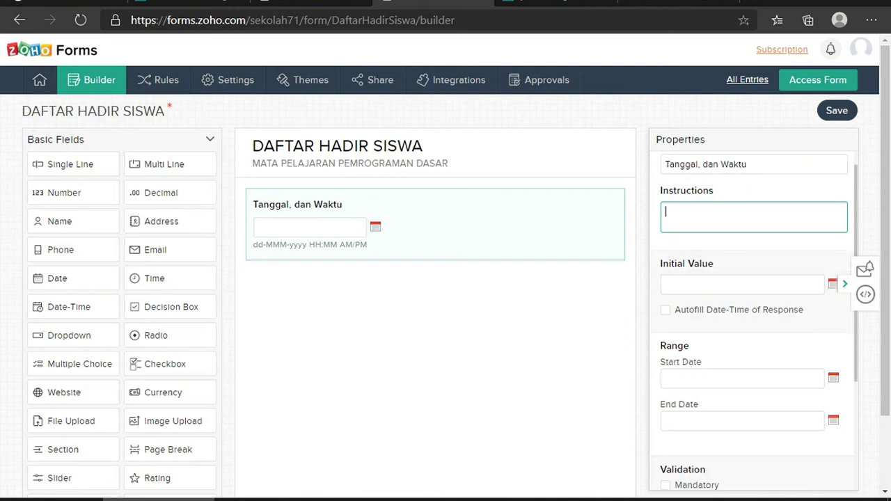
scroll(754, 320, "down", 1)
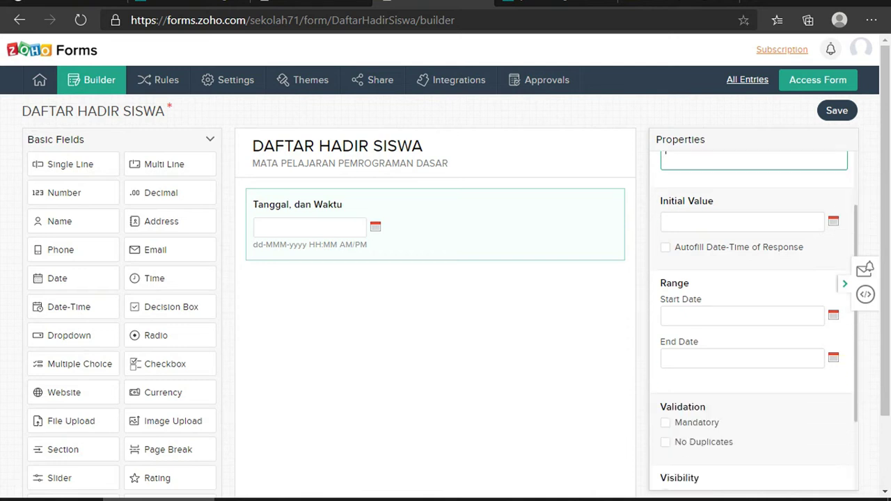
scroll(753, 320, "up", 3)
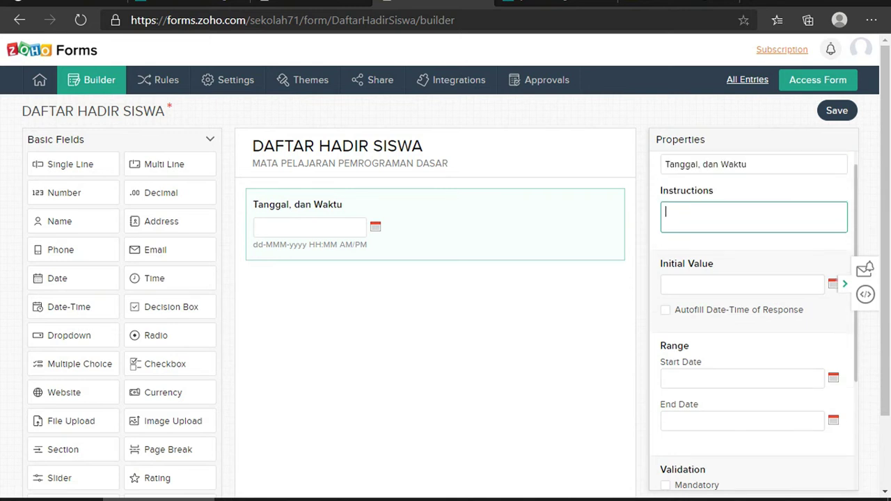
left_click(741, 284)
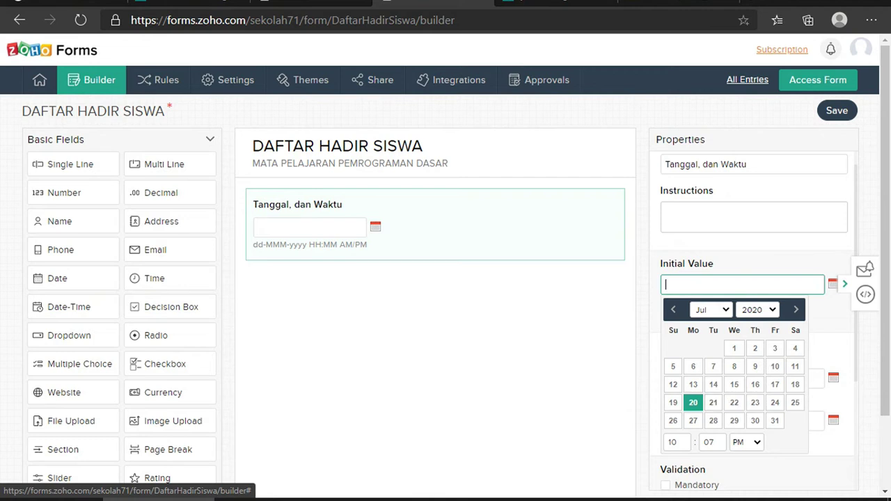
left_click(693, 402)
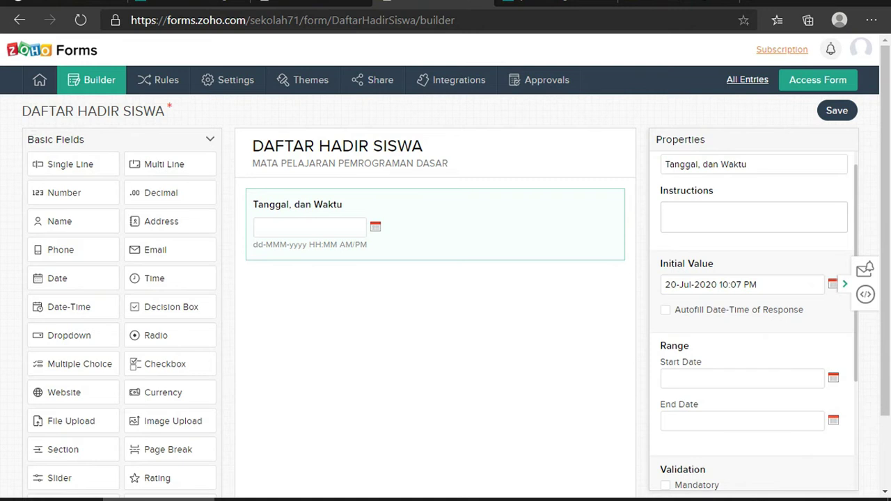
Delete the initial value and dismiss the start date picker without choosing a date
left_click(780, 284)
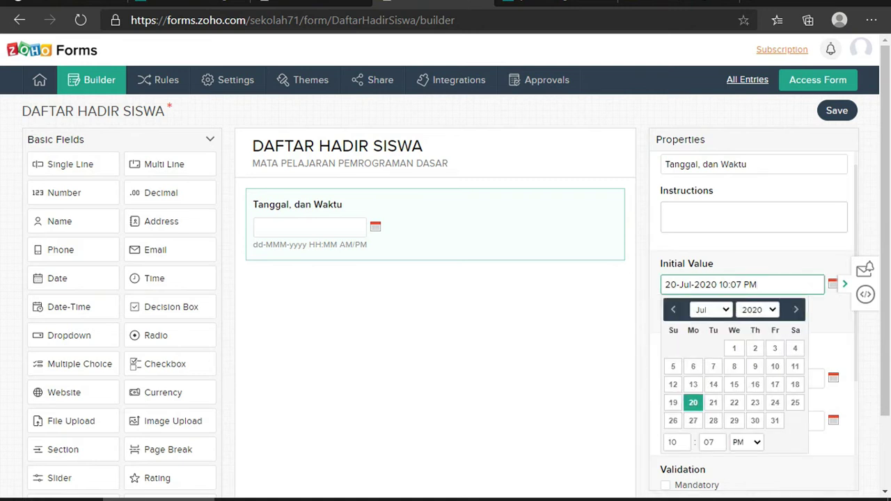
left_click_drag(759, 284, 665, 284)
key("BackSpace")
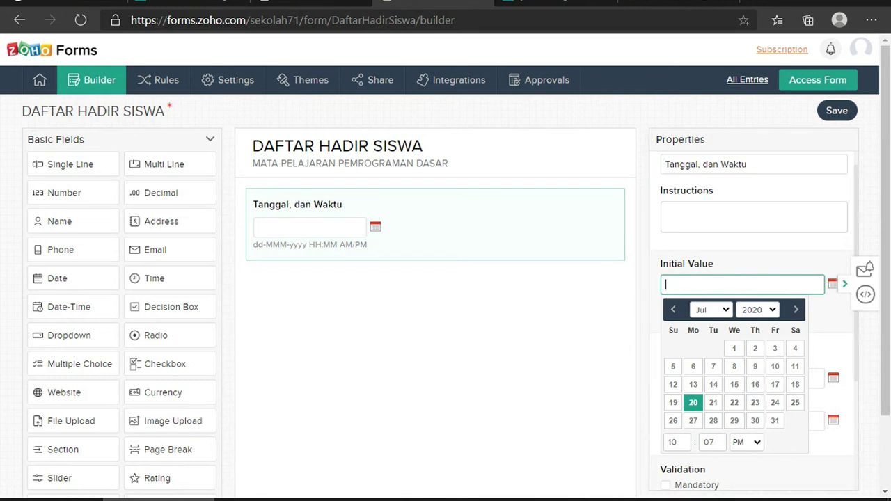
key("Tab")
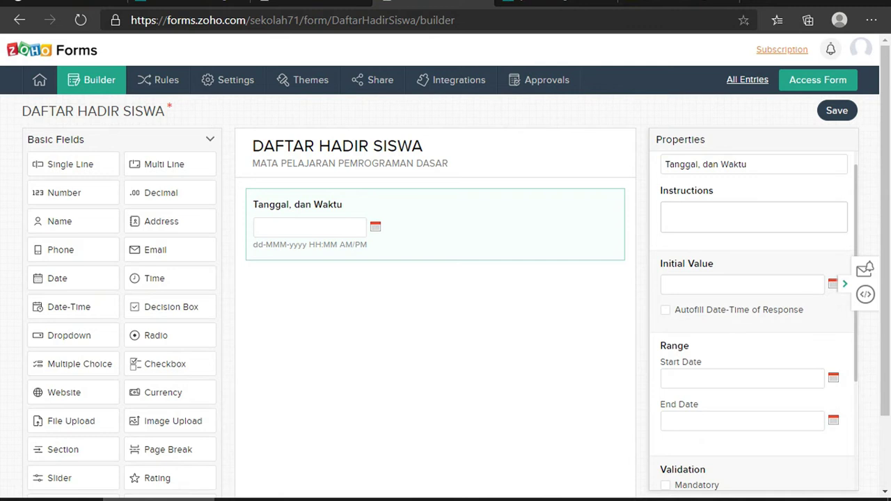
scroll(755, 313, "down", 1)
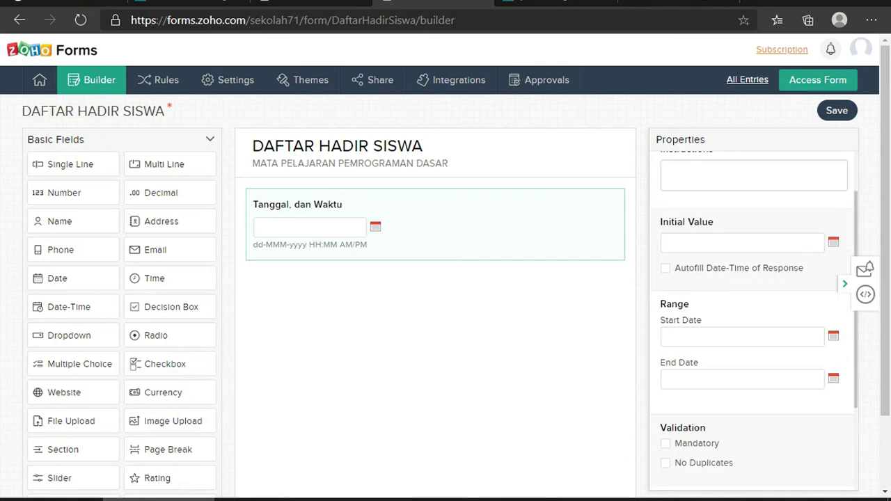
left_click(833, 336)
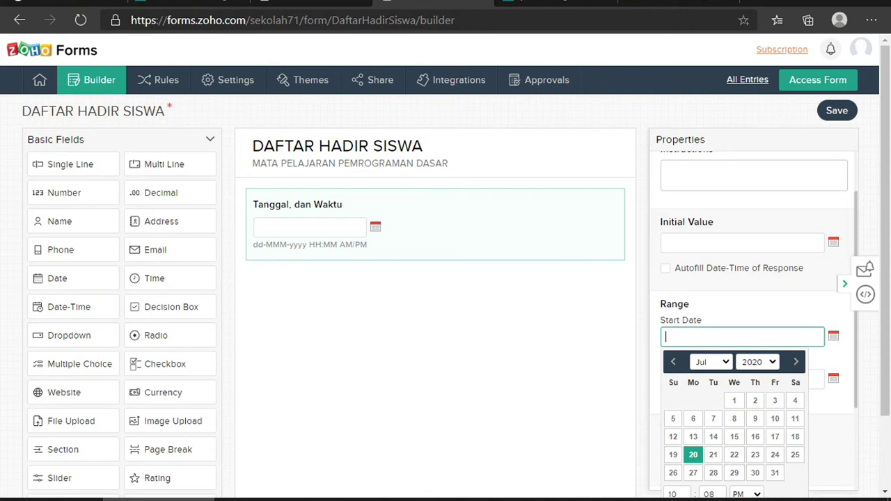
key("Escape")
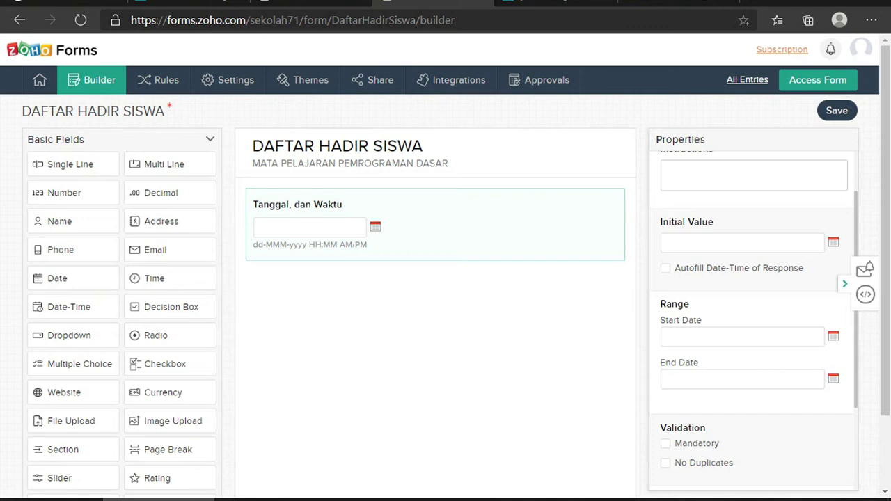
scroll(754, 313, "down", 1)
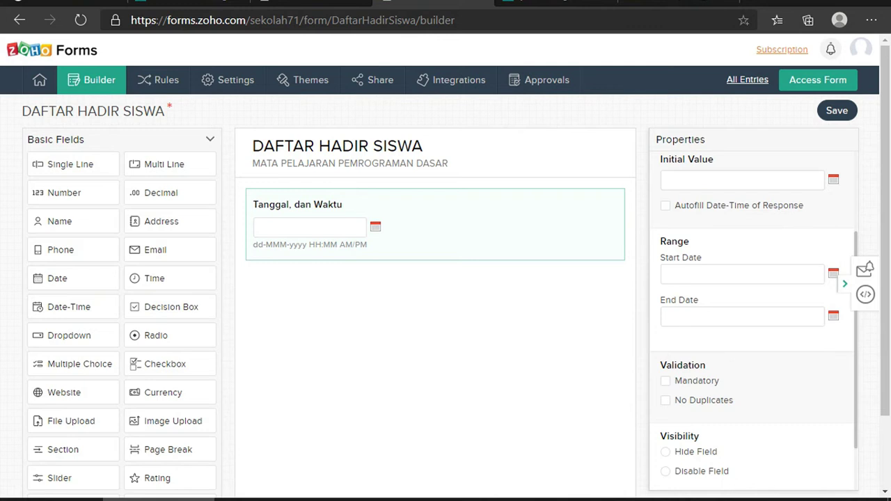
Mark 'Tanggal, dan Waktu' as Mandatory under Validation, toggling it off and back on
left_click(665, 380)
left_click(665, 381)
left_click(666, 380)
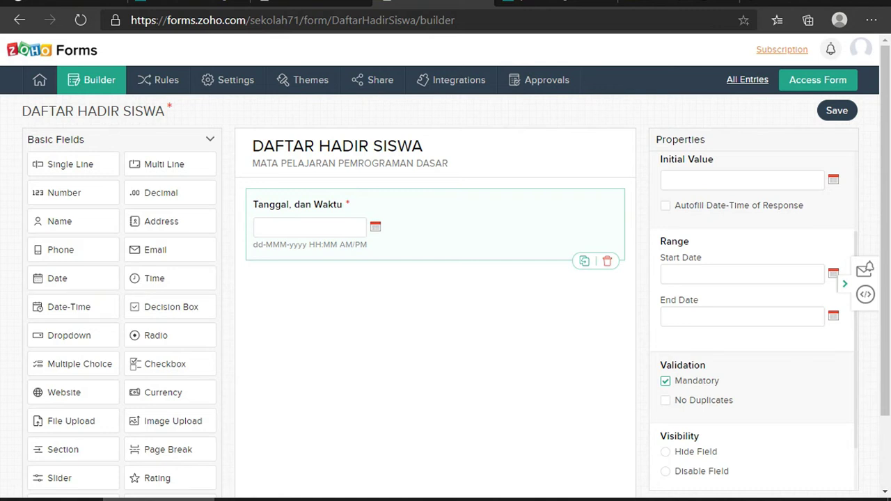
scroll(751, 314, "down", 3)
scroll(752, 278, "up", 2)
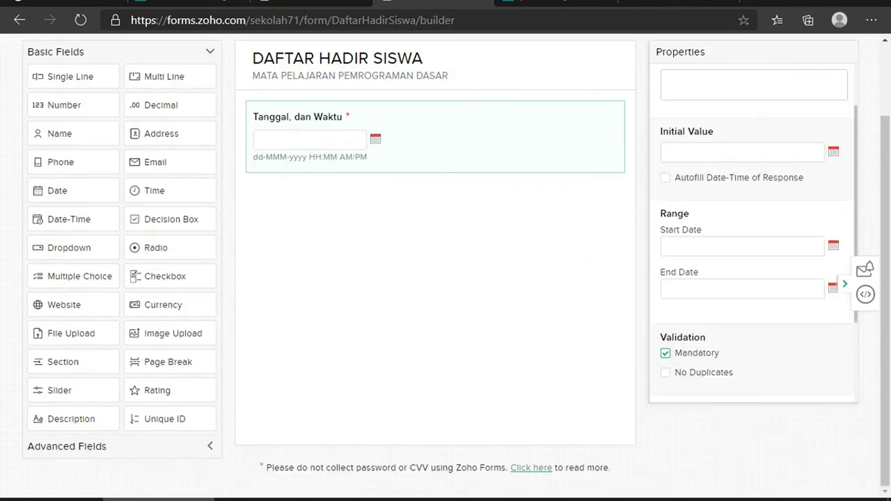
scroll(752, 278, "up", 3)
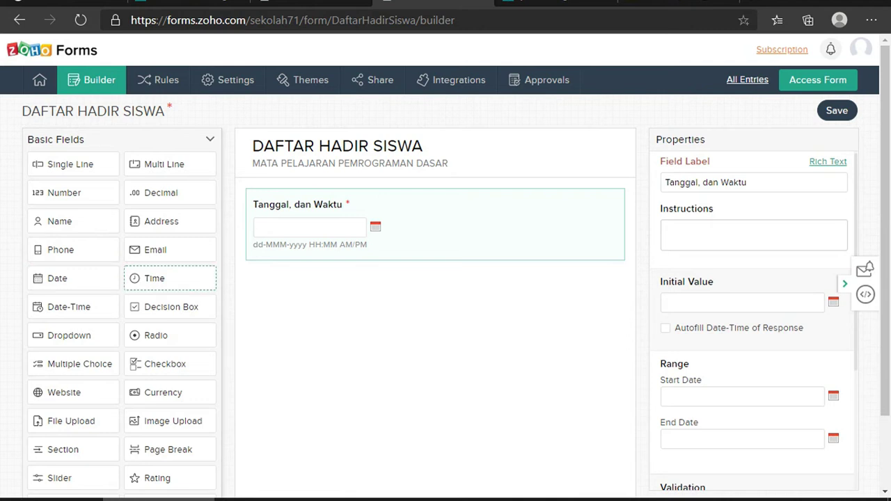
Add a Name field below the Tanggal, dan Waktu field and relabel it 'Nama'
left_click_drag(69, 220, 287, 282)
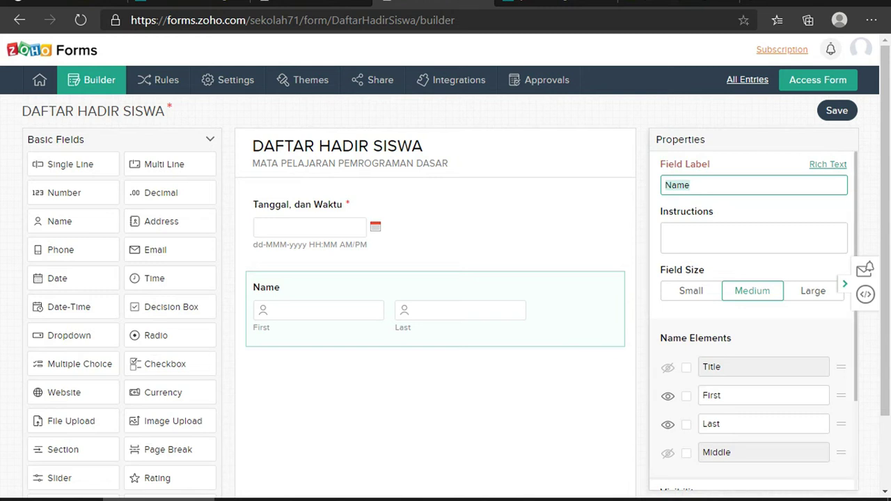
left_click(690, 185)
key("shift+Left")
key("shift+Left")
key("shift+Left")
key("shift+Left")
type("Nama")
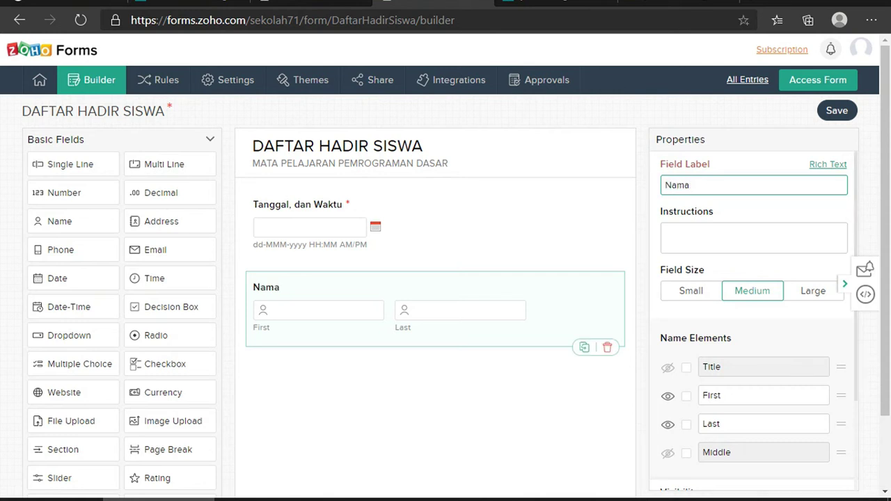
key("ctrl+a")
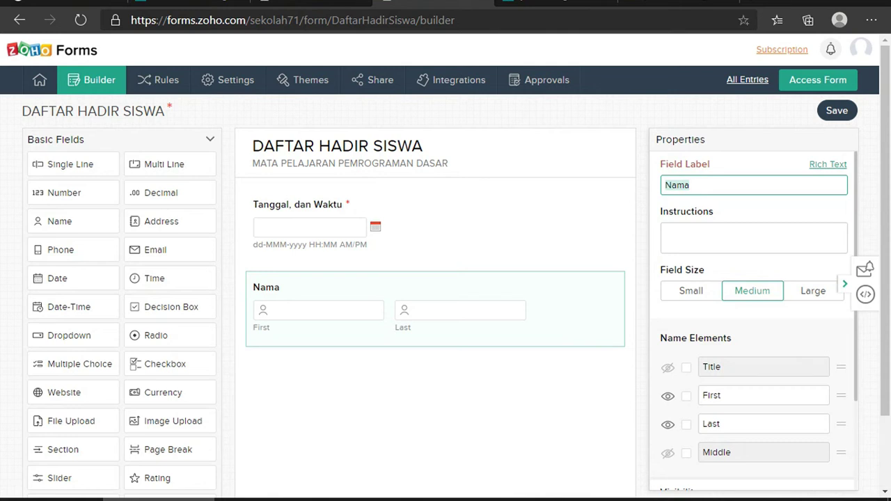
Rename the First sub-label to 'Depan' and the Last sub-label to 'Belakang'
left_click(763, 395)
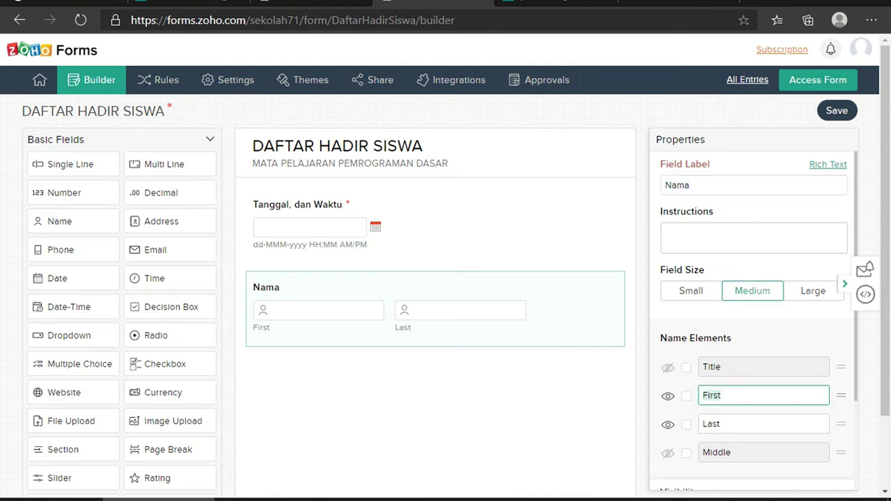
type("Depan")
left_click(763, 424)
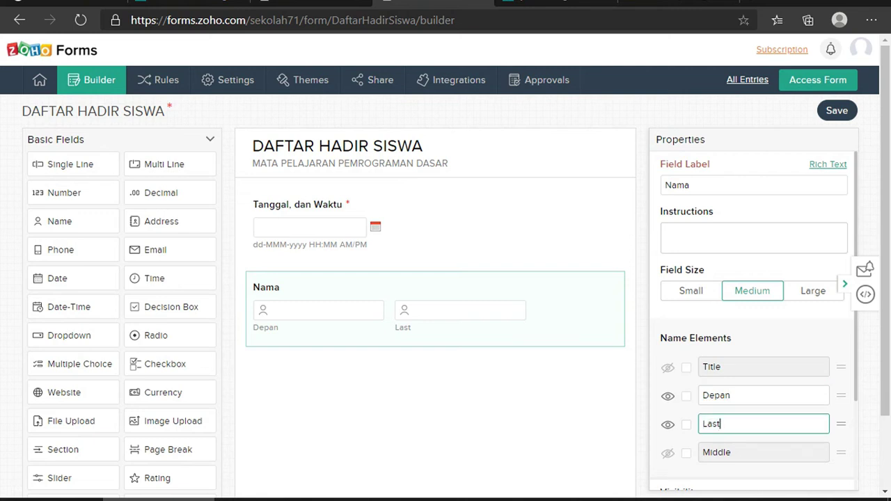
key("ctrl+a")
type("Belakang")
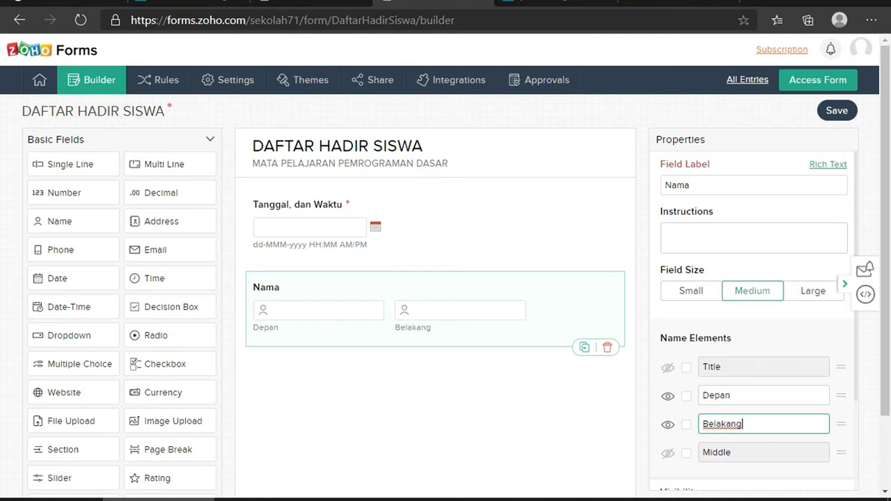
Prefix both sub-labels with 'Nama' so they read 'Nama Depan' and 'Nama Belakang'
left_click(702, 394)
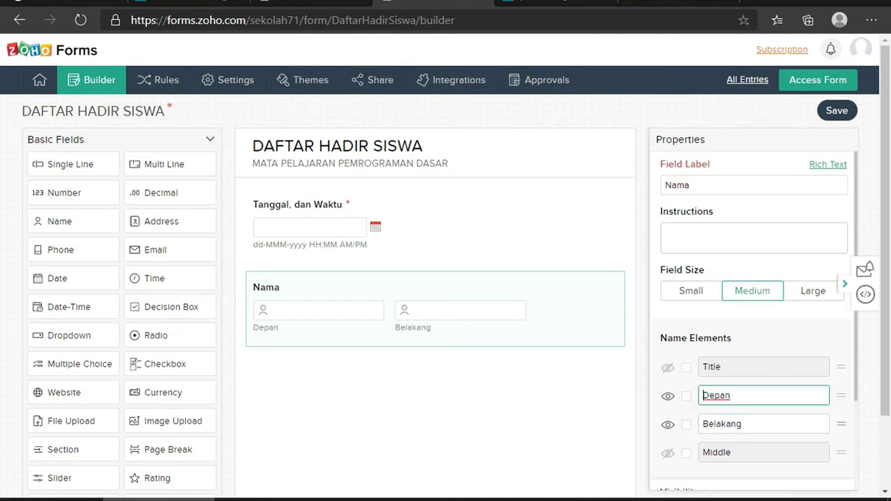
type("Nama")
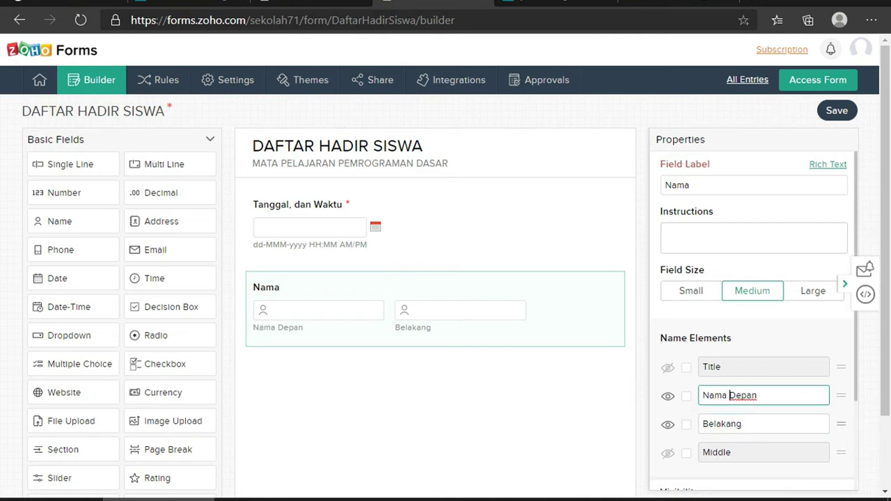
left_click(703, 423)
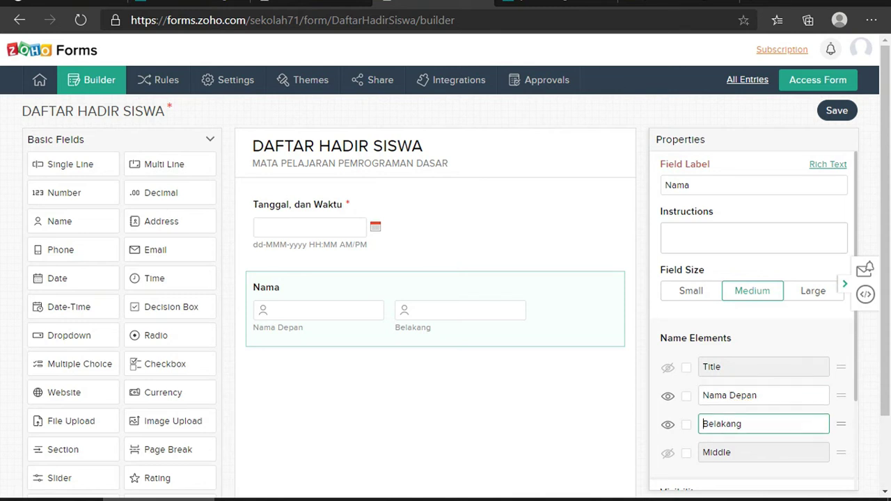
type("Nama")
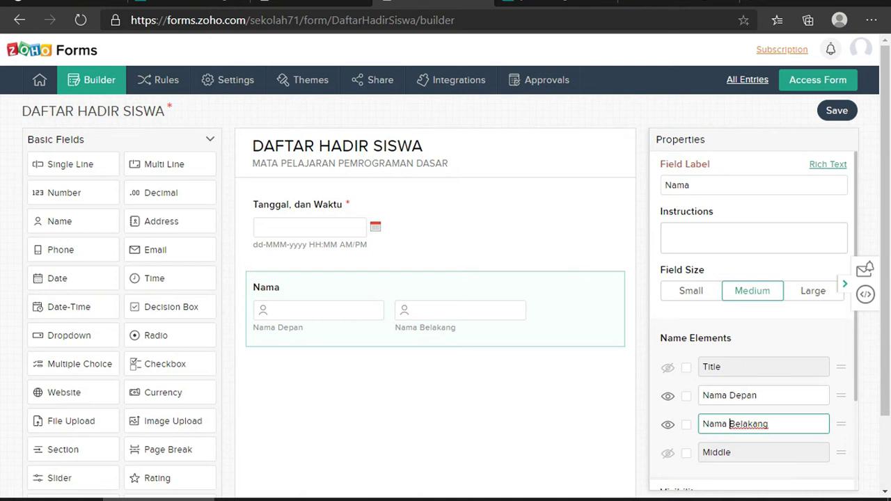
scroll(754, 321, "down", 2)
scroll(754, 321, "down", 3)
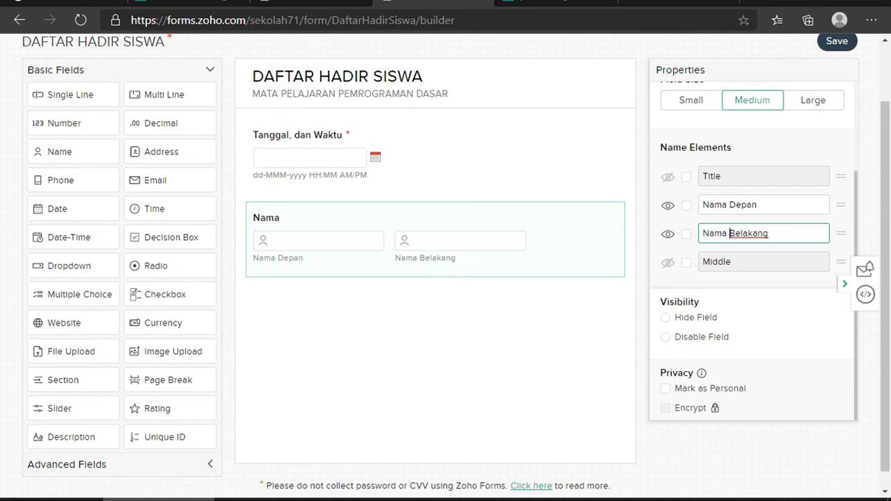
scroll(754, 321, "up", 3)
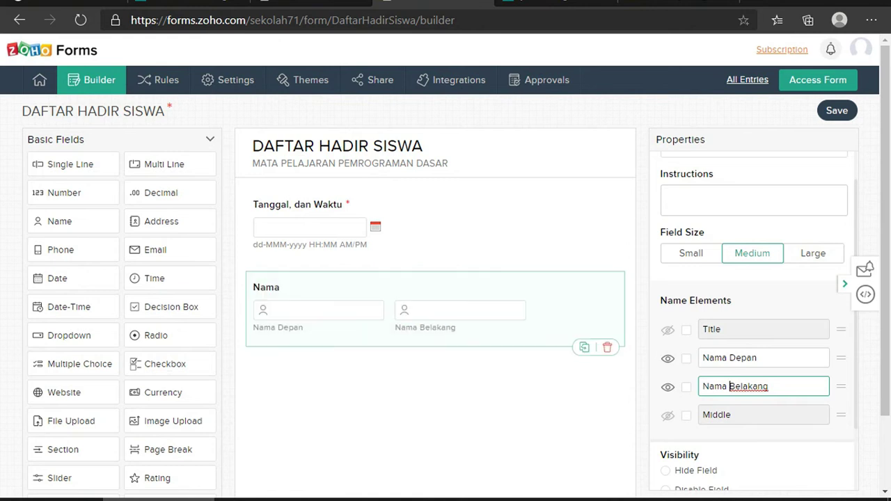
scroll(754, 321, "up", 1)
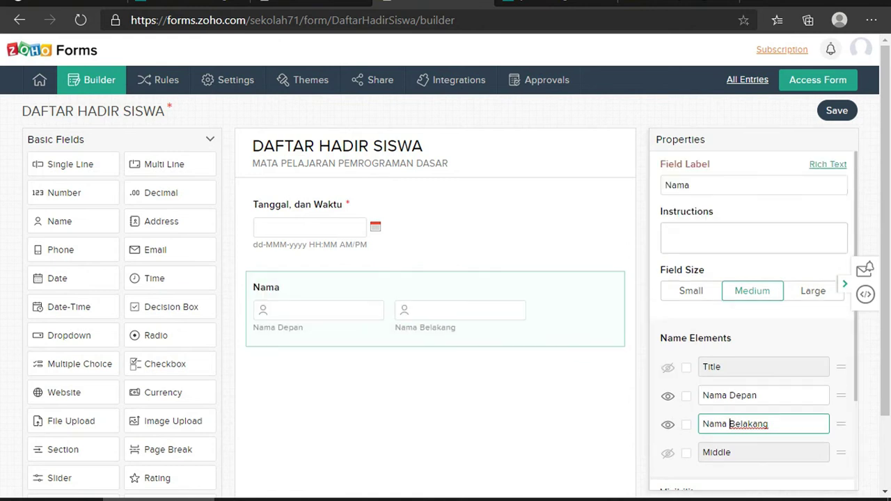
left_click(753, 237)
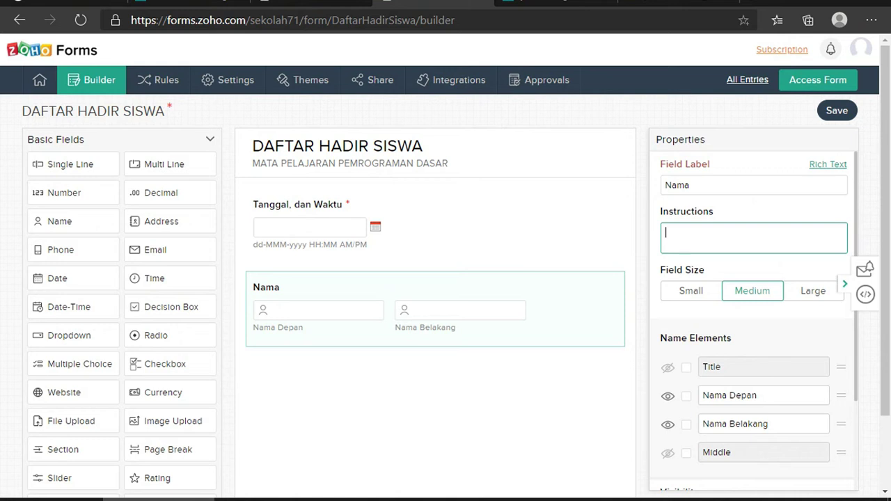
type("Masukkan ")
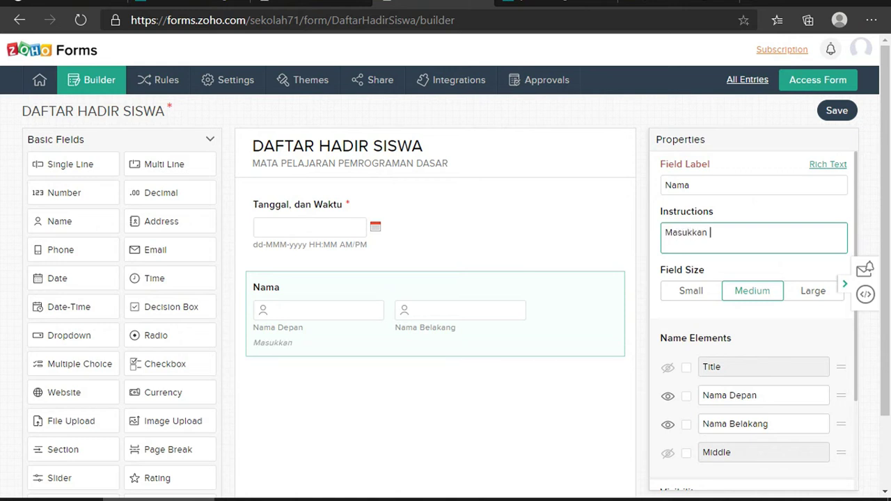
type("Nama Lengk")
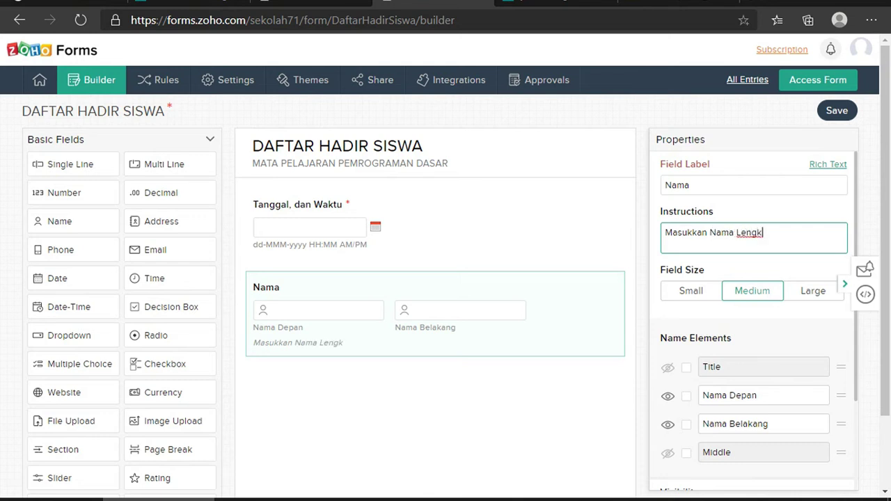
type("ap Anda")
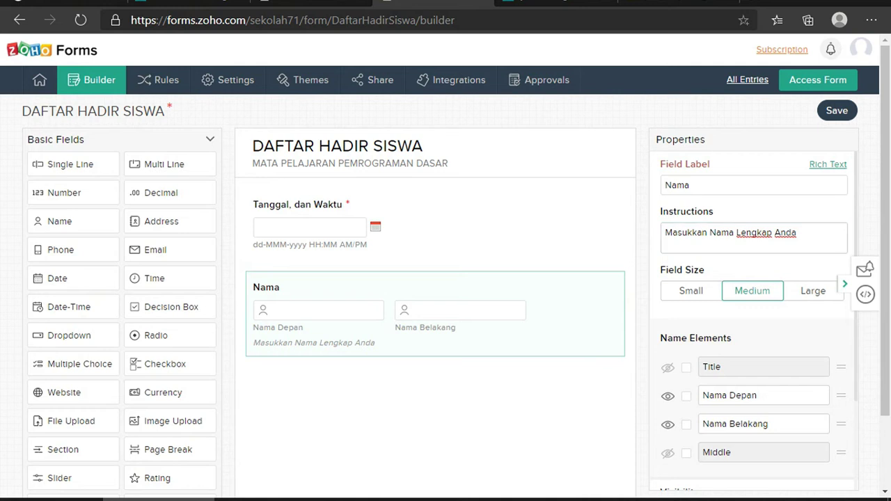
scroll(445, 278, "down", 2)
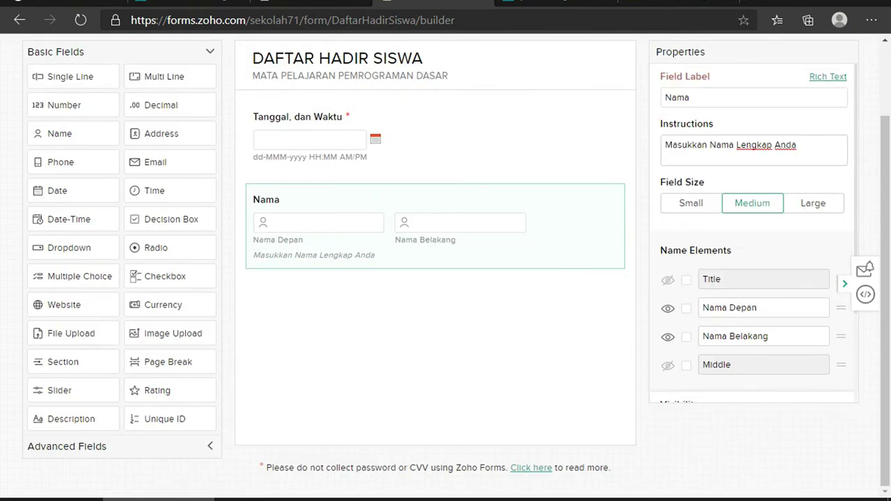
scroll(752, 230, "down", 1)
scroll(752, 229, "down", 3)
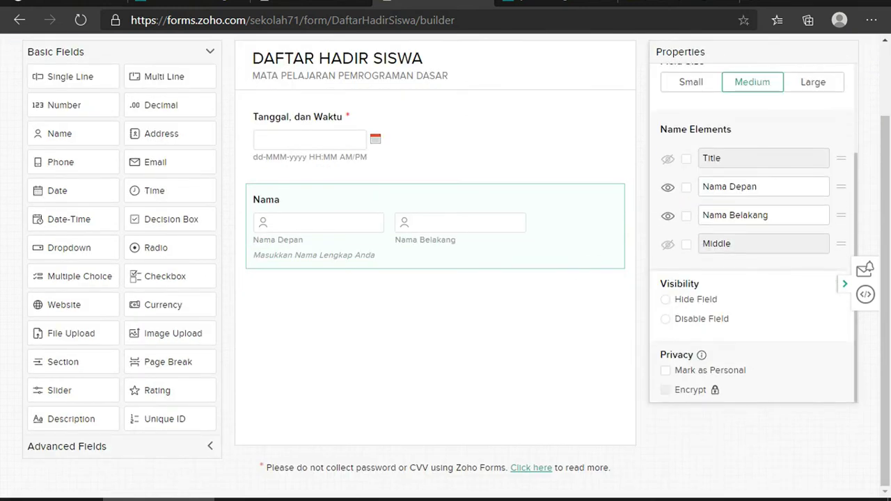
left_click(665, 370)
left_click(665, 370)
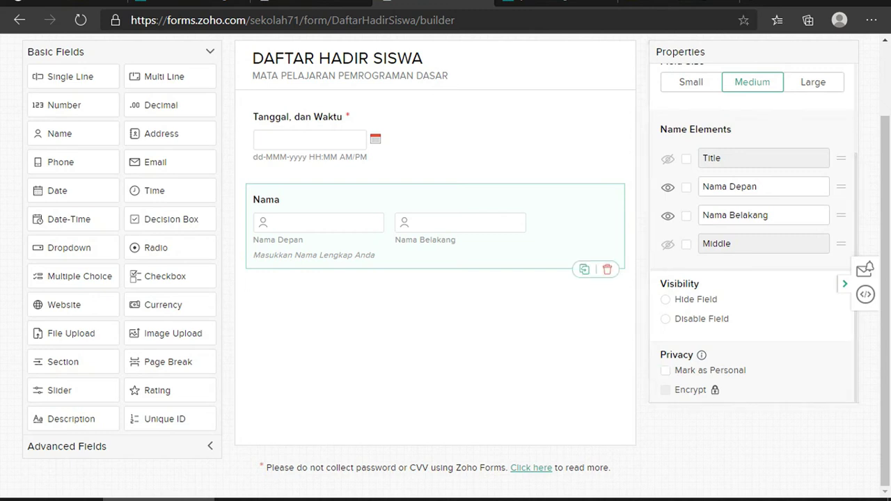
scroll(445, 279, "up", 2)
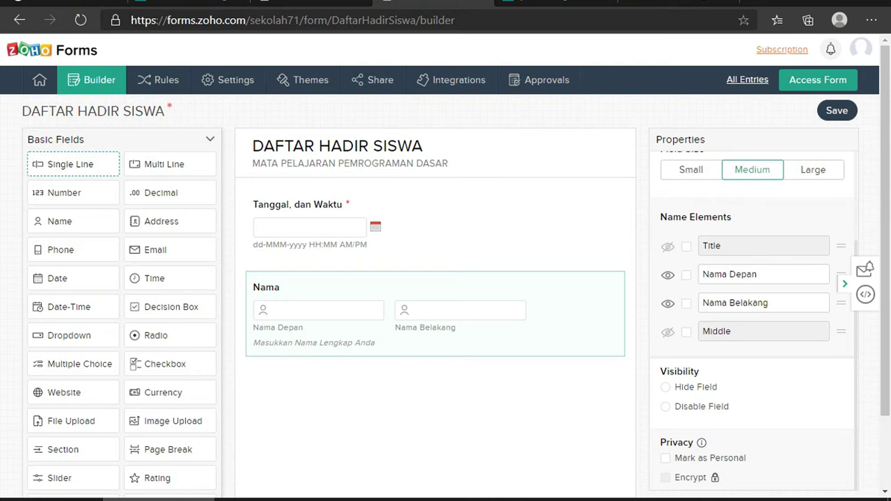
left_click_drag(70, 164, 280, 384)
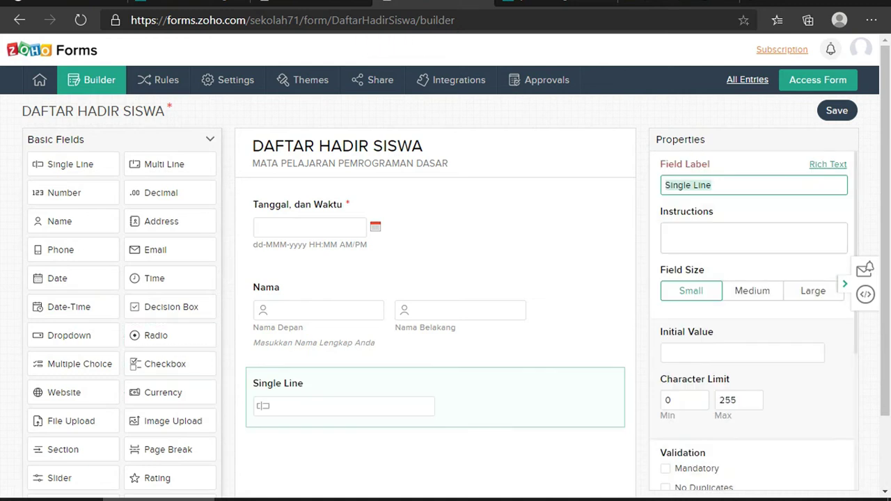
Delete a stray Dropdown field and label the single-line field below Nama 'Kelas'
scroll(170, 351, "down", 2)
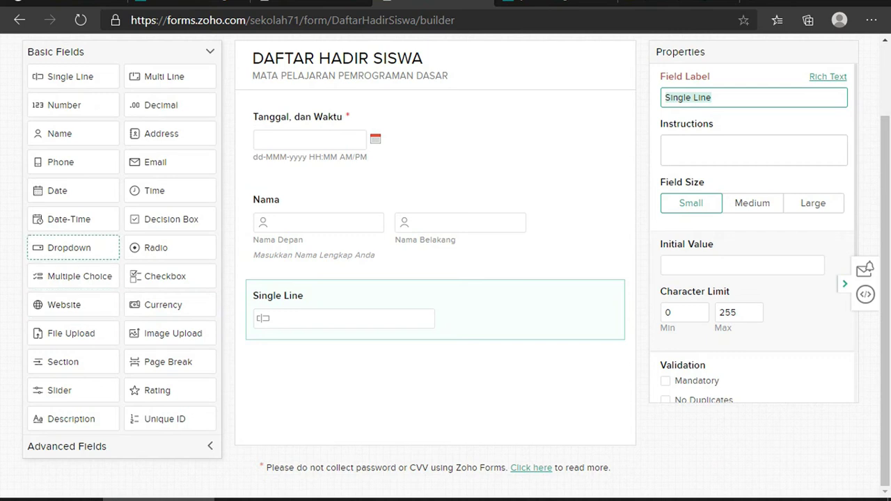
left_click_drag(69, 247, 266, 365)
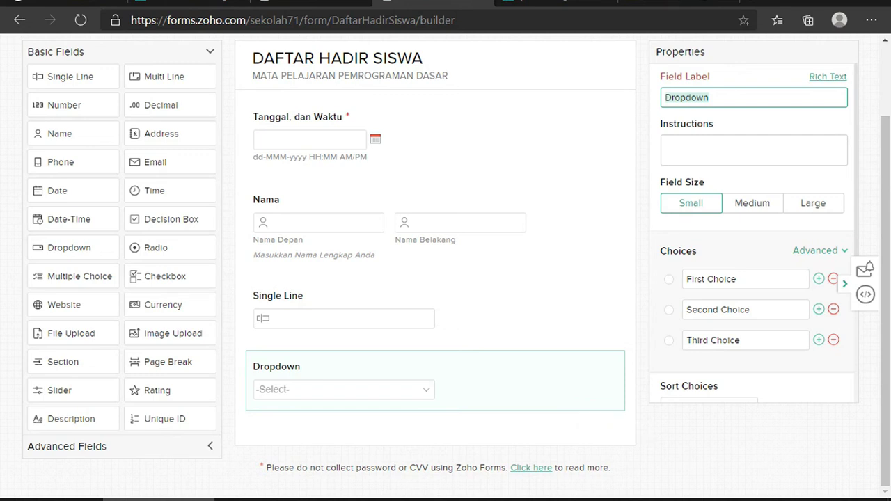
key("Delete")
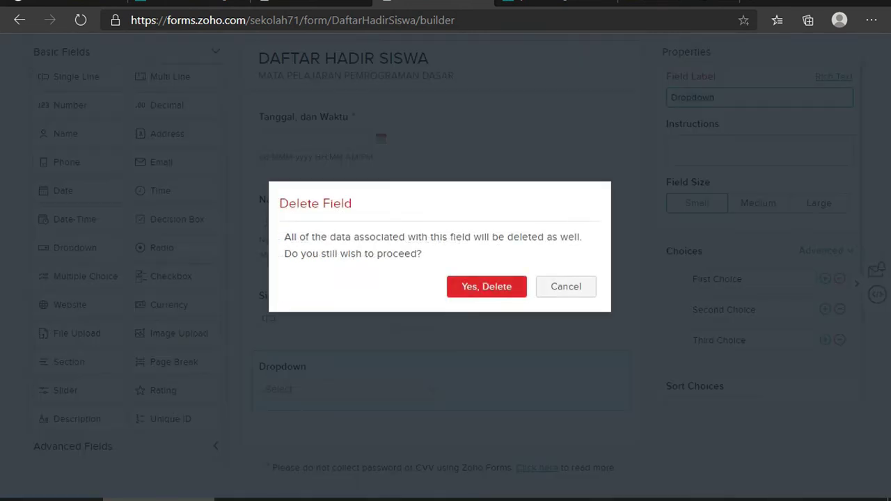
key("Return")
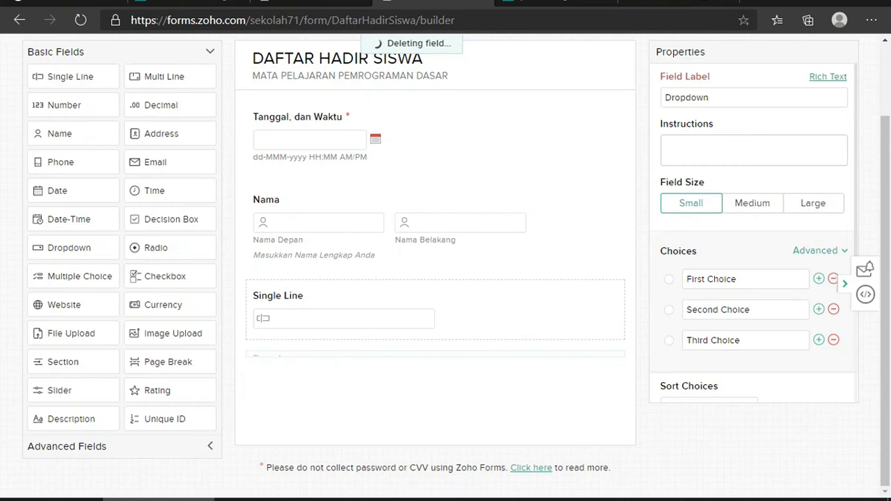
left_click(432, 306)
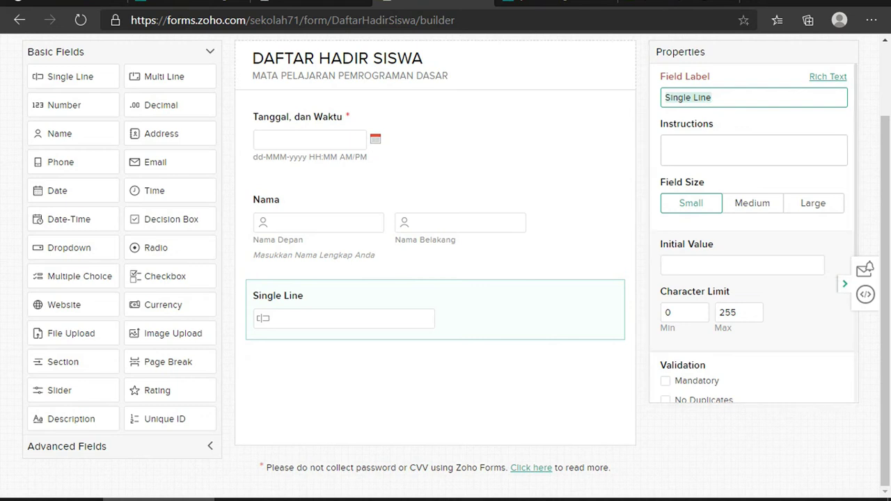
type("Kelas")
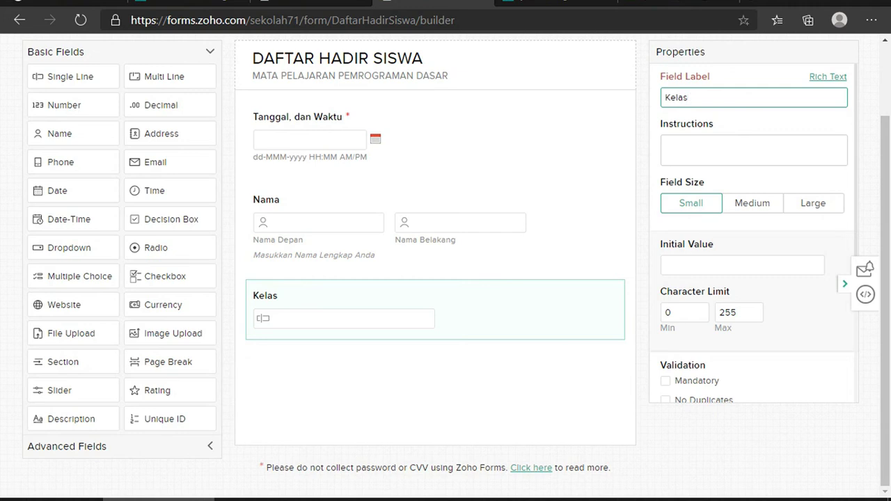
Prefill the Kelas field with the initial value 'XI Animasi'
left_click(754, 150)
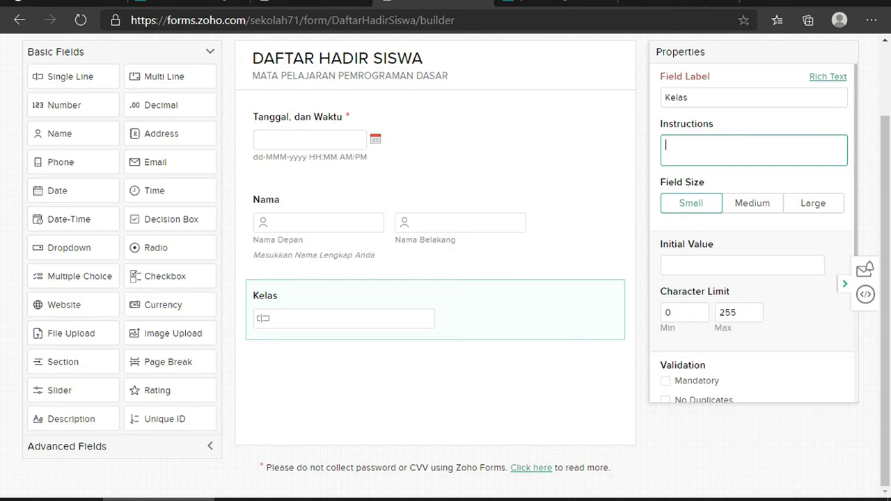
left_click(742, 264)
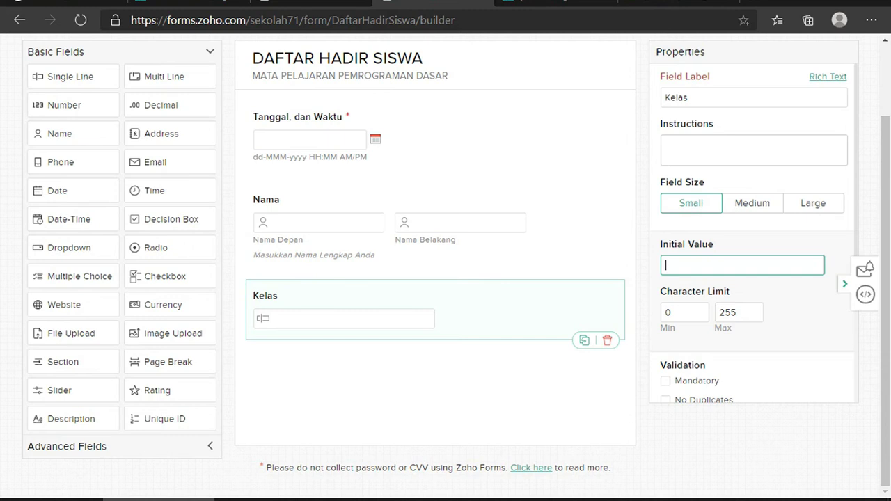
type("XI Animasi")
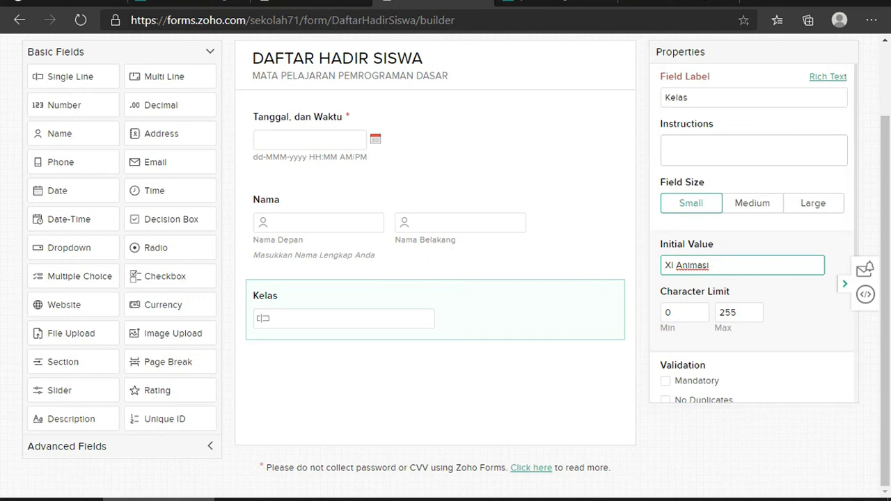
Set the Kelas field's maximum character limit to 20
left_click(684, 312)
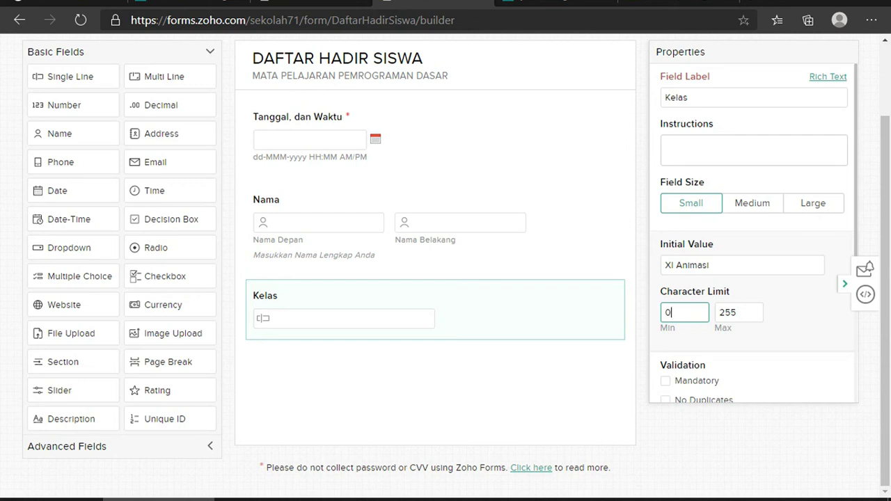
key("Tab")
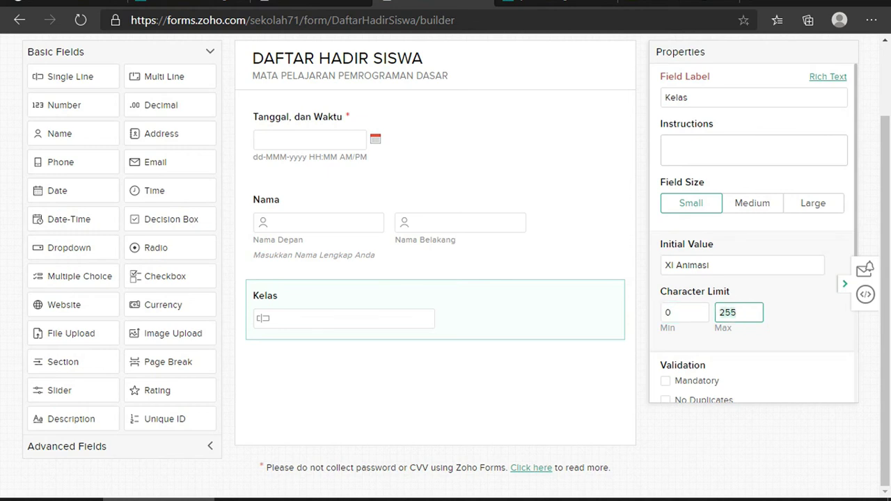
type("20")
scroll(754, 228, "down", 2)
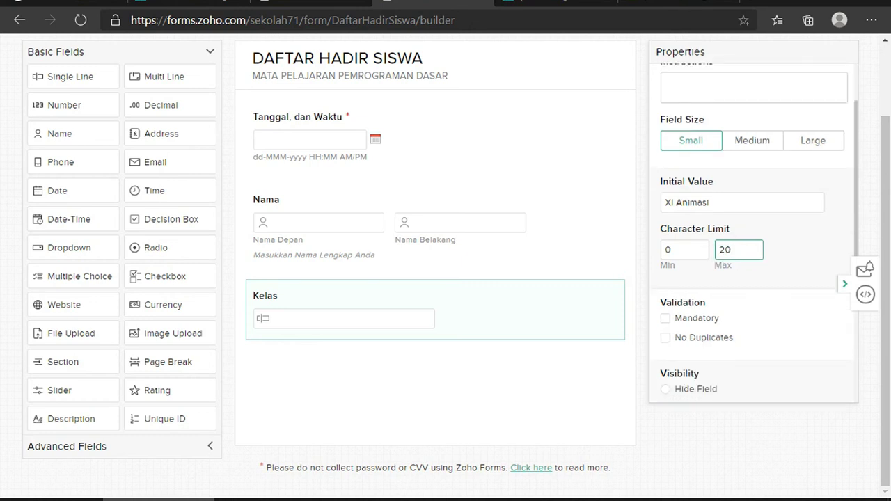
scroll(754, 228, "down", 1)
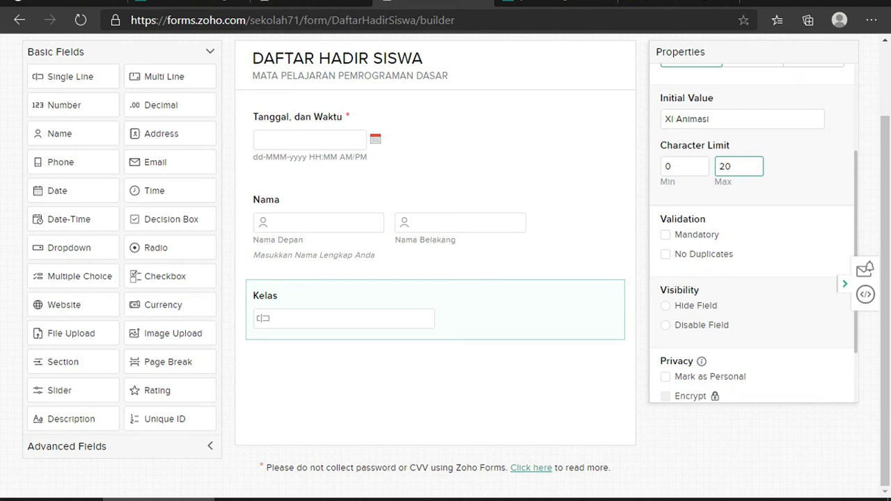
scroll(754, 233, "down", 1)
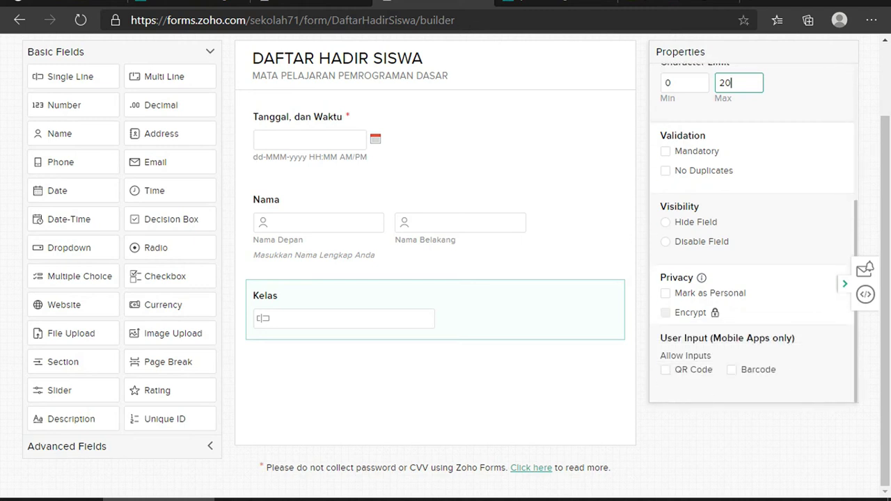
scroll(754, 233, "up", 1)
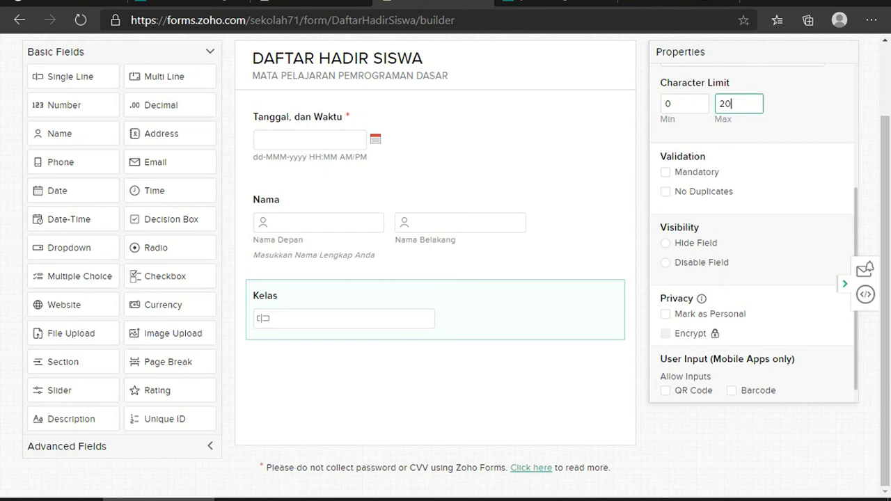
scroll(753, 233, "up", 1)
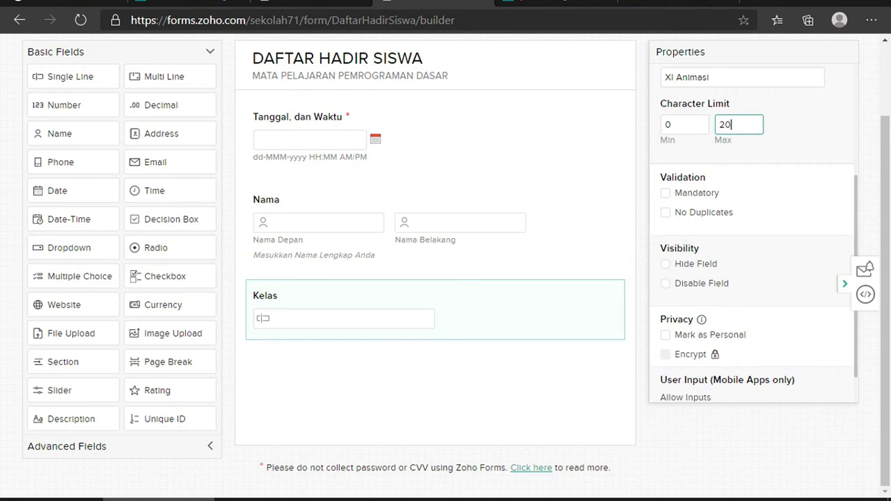
left_click(665, 193)
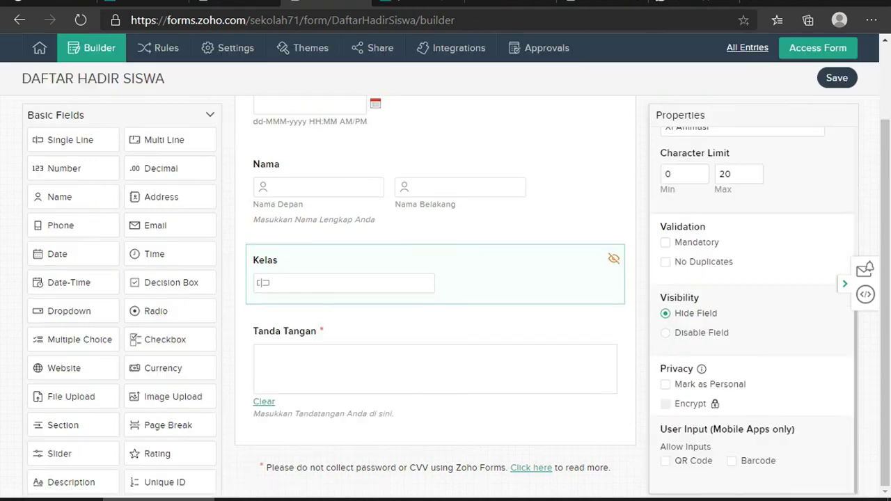
Disable the Kelas field, save the form, and check it on the live form
left_click(665, 332)
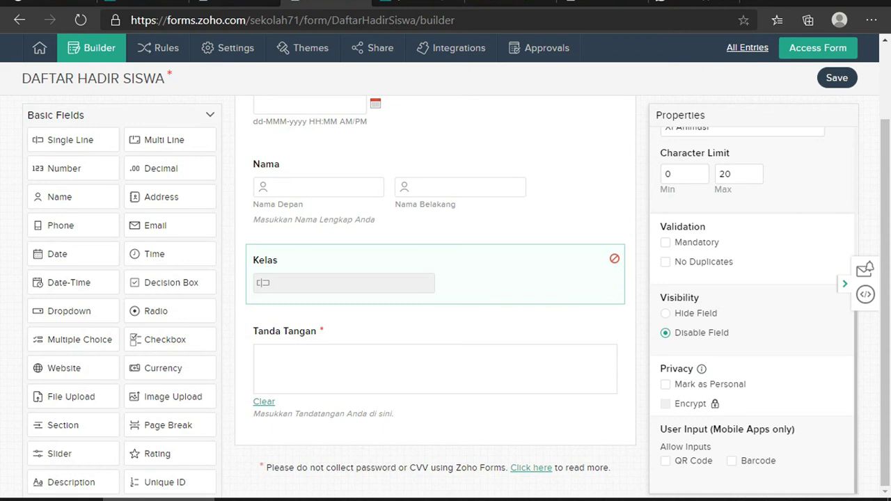
left_click(815, 78)
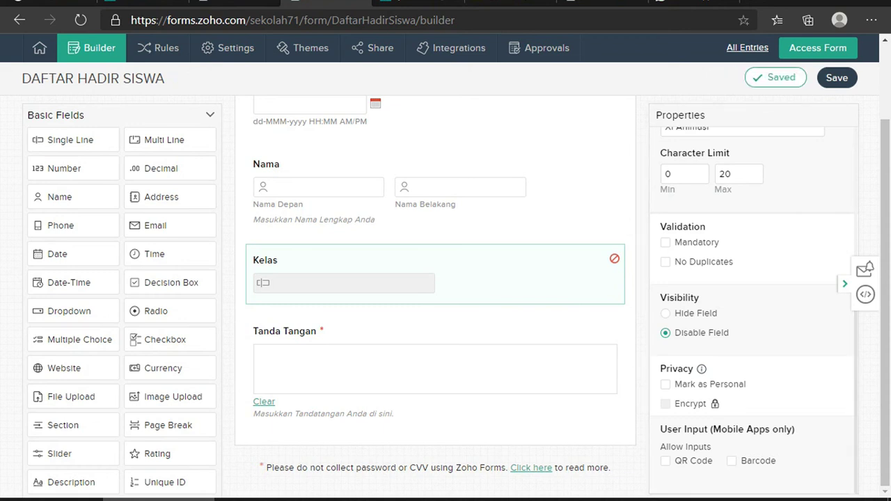
left_click(818, 47)
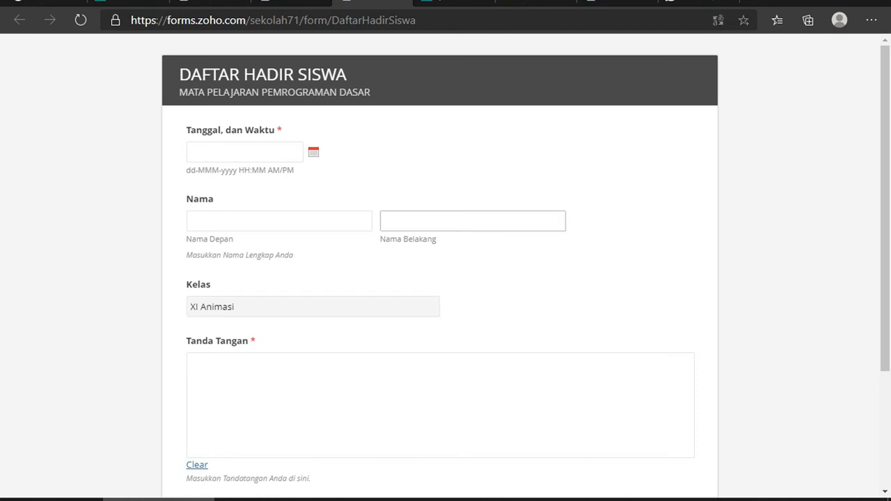
key("ctrl+w")
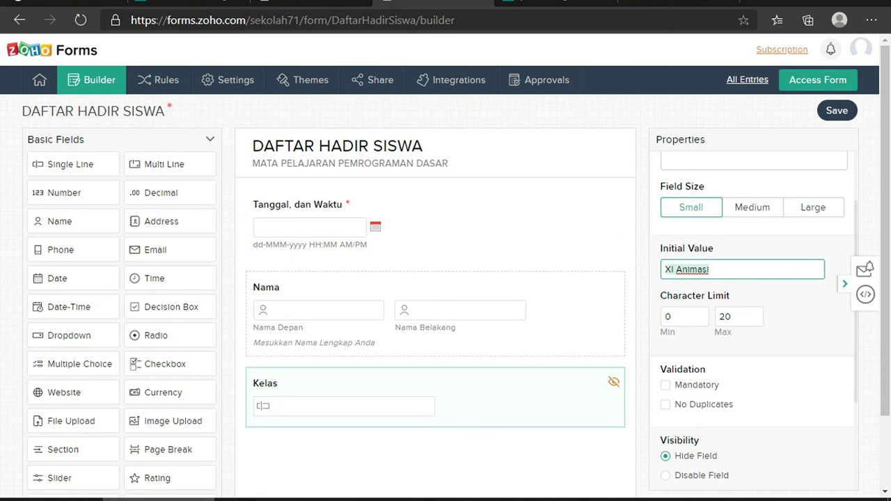
Show the Advanced Fields and add a Signature field below Kelas
scroll(445, 418, "down", 1)
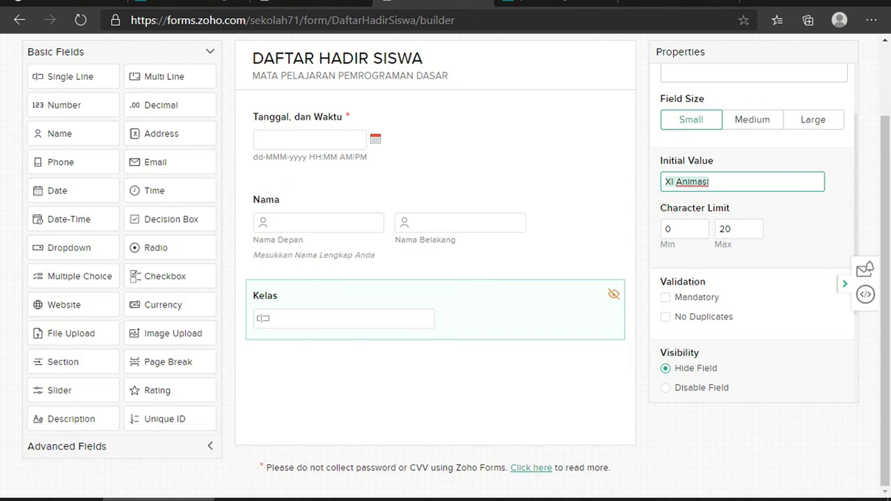
scroll(445, 278, "up", 1)
scroll(592, 348, "down", 1)
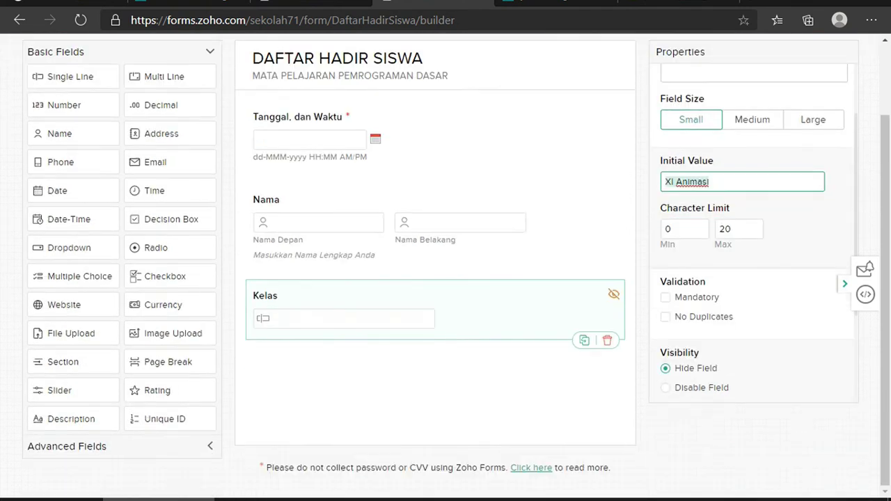
scroll(70, 390, "up", 1)
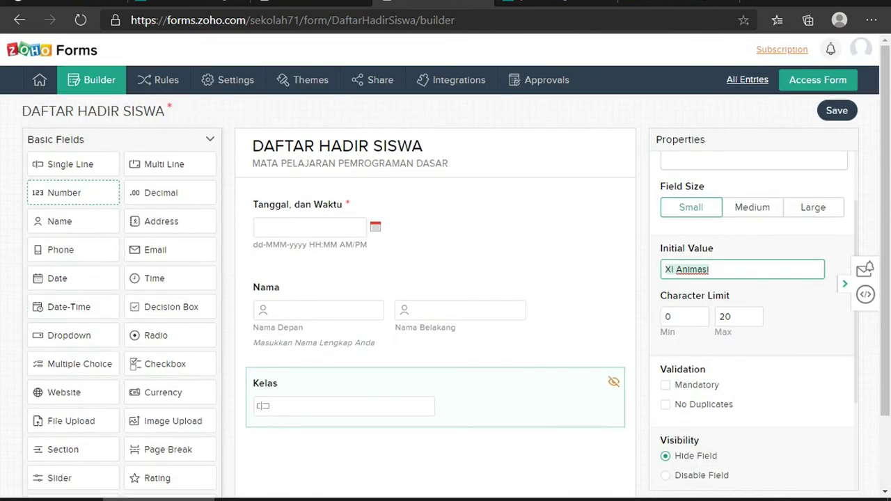
scroll(139, 294, "down", 1)
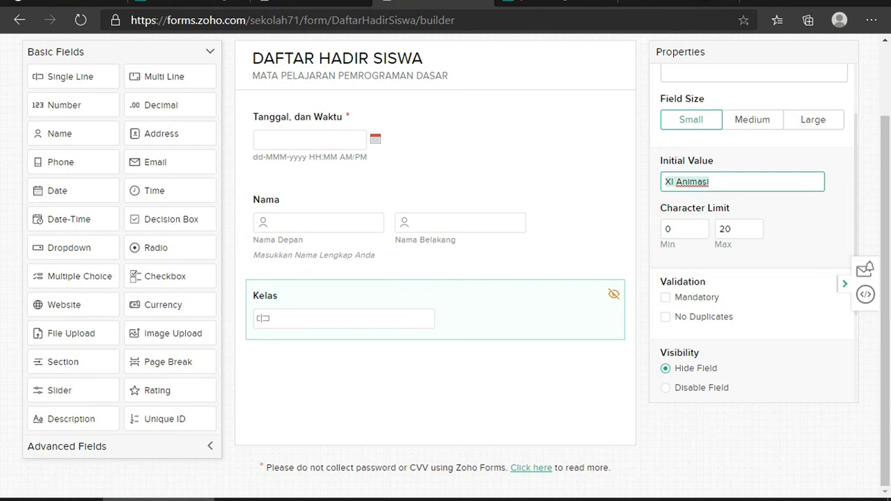
left_click(67, 446)
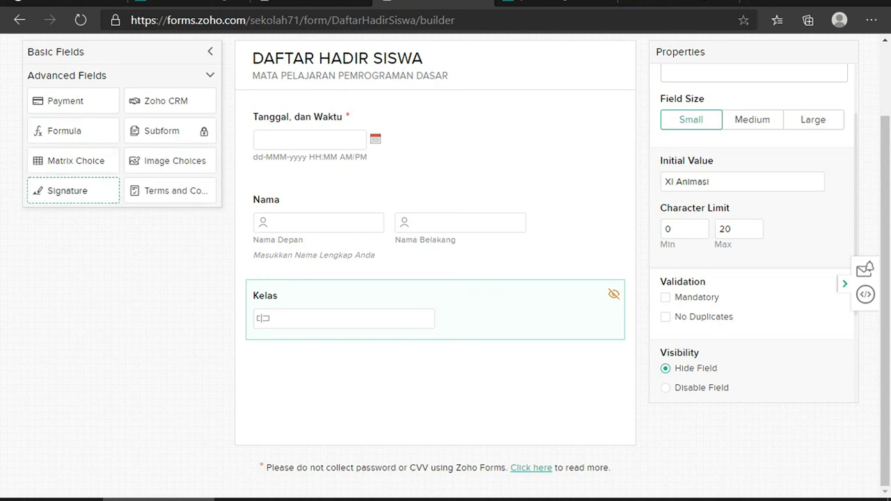
mouse_move(73, 191)
left_mouse_down()
mouse_move(190, 344)
mouse_move(318, 376)
mouse_move(309, 367)
left_mouse_up()
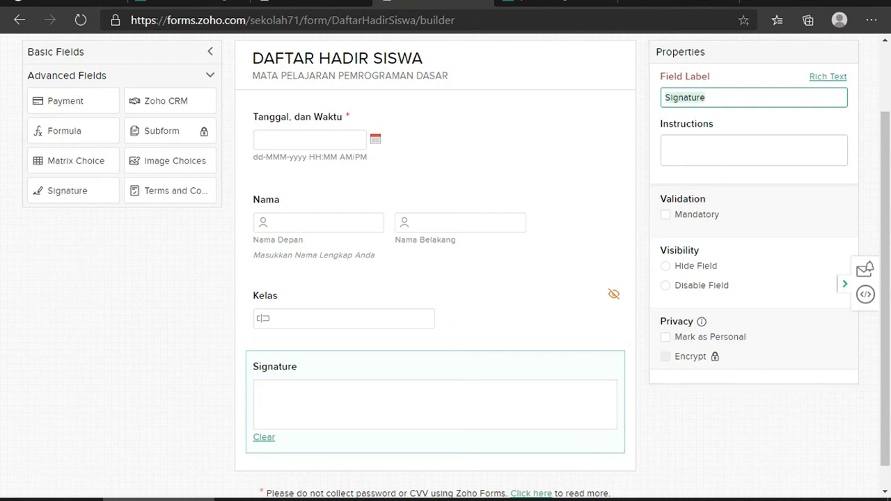
Label the signature field 'Tanda Tangan' with the hint 'Masukkan Tandatangan Anda di sini.'
type("Tanda ")
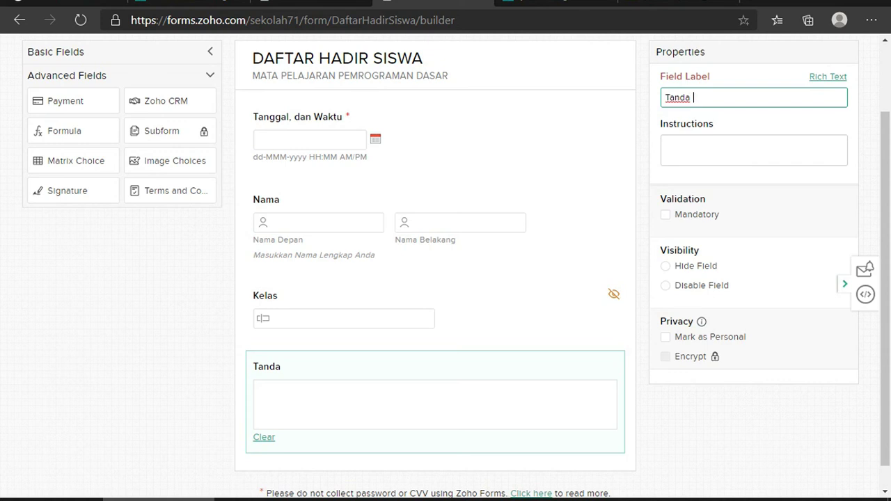
type("Tangan")
left_click(666, 144)
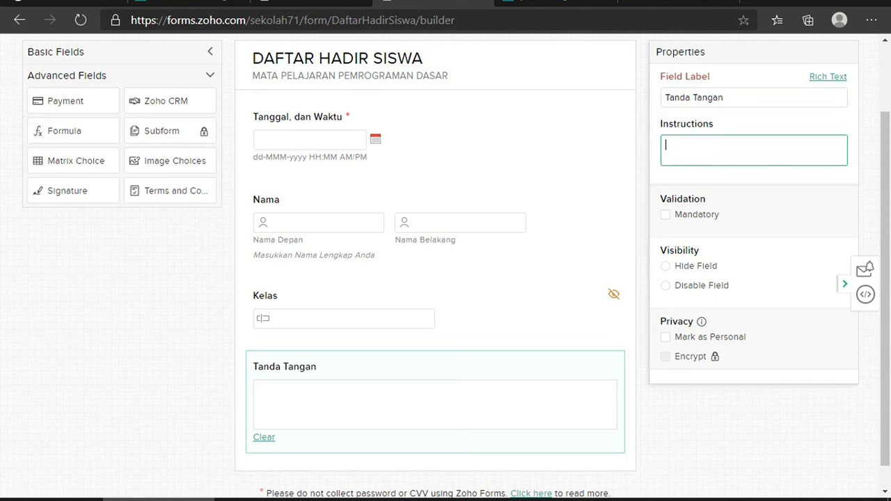
type("Ma")
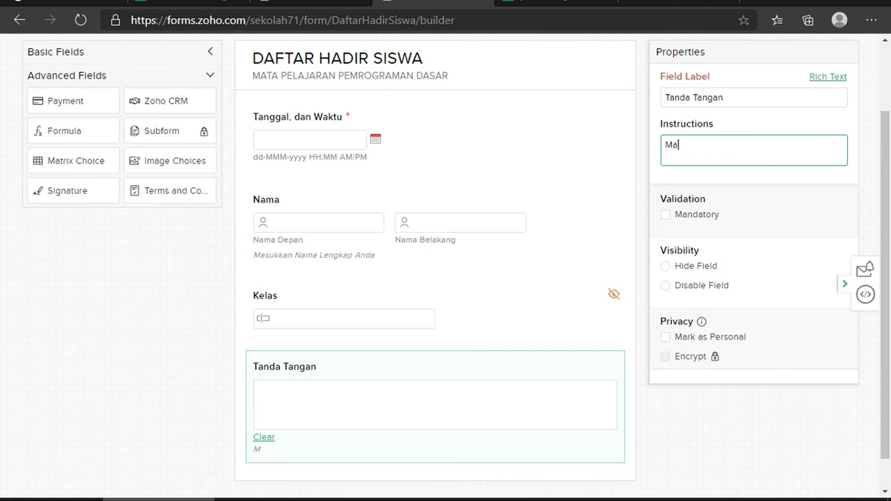
type("sukkan Ta")
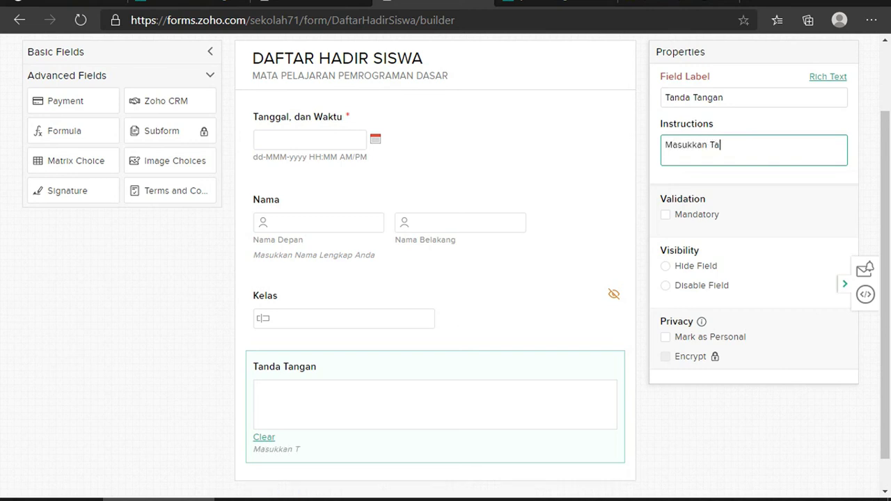
type("ndatangan Anda di")
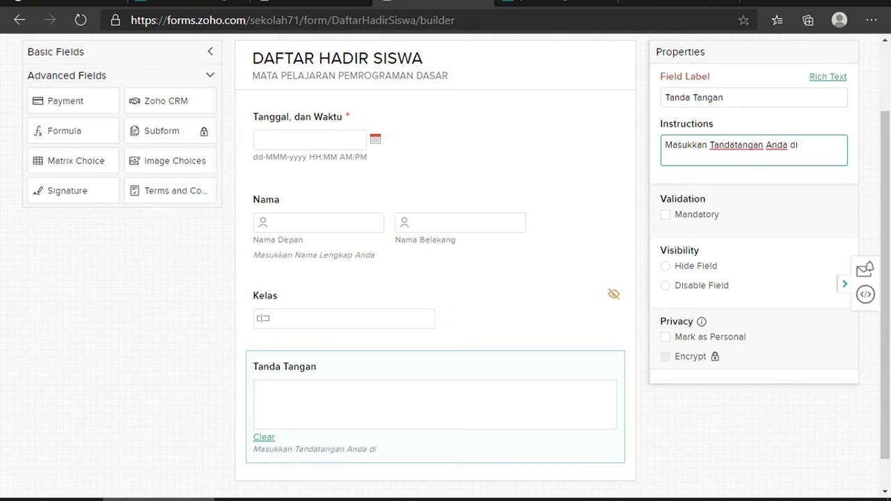
type(" siin")
key("BackSpace")
key("BackSpace")
type("ni.")
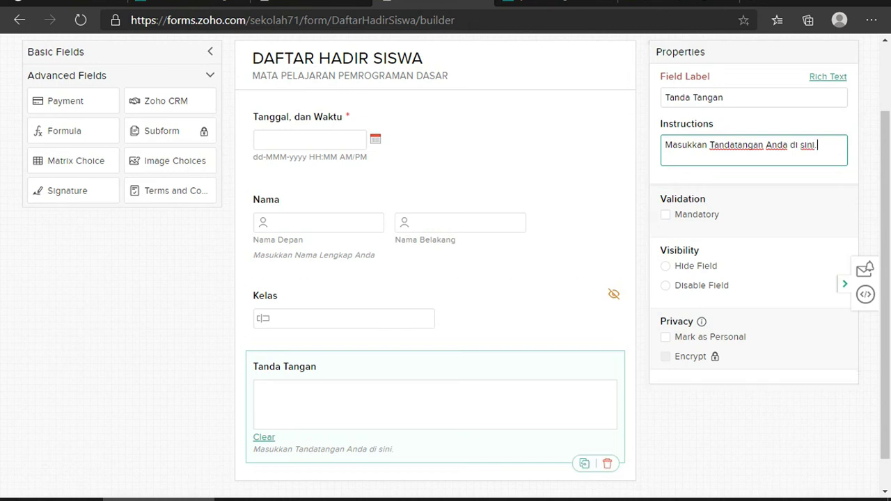
Make the Tanda Tangan field mandatory and save the form
left_click(665, 214)
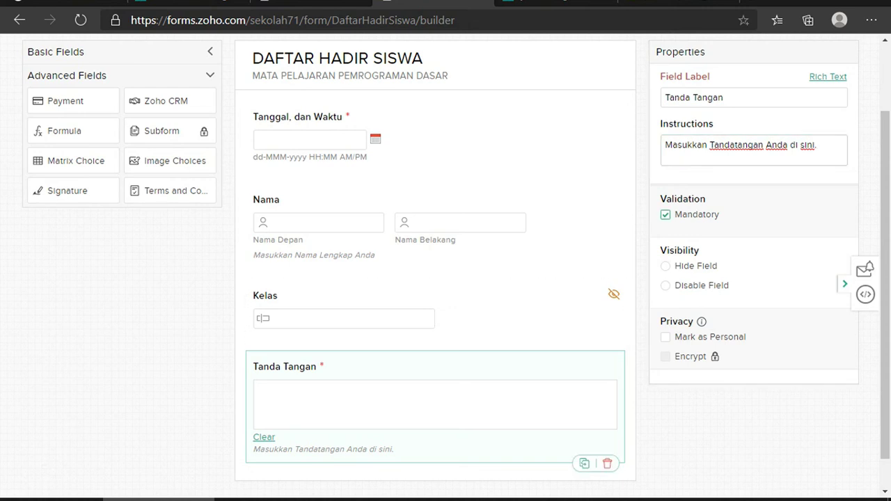
scroll(445, 265, "up", 3)
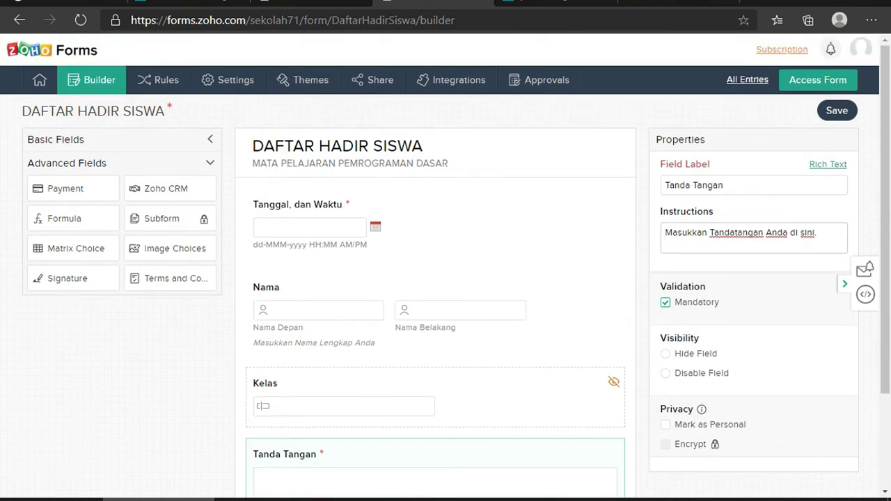
scroll(446, 265, "down", 3)
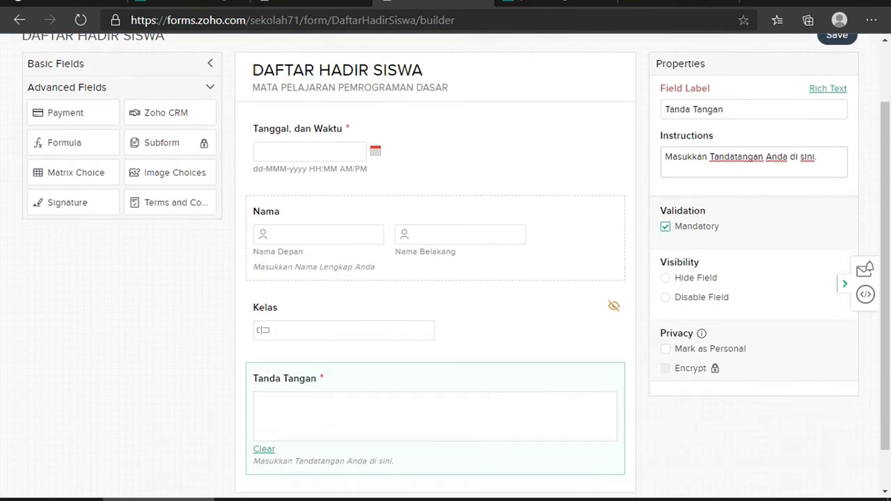
scroll(445, 278, "up", 3)
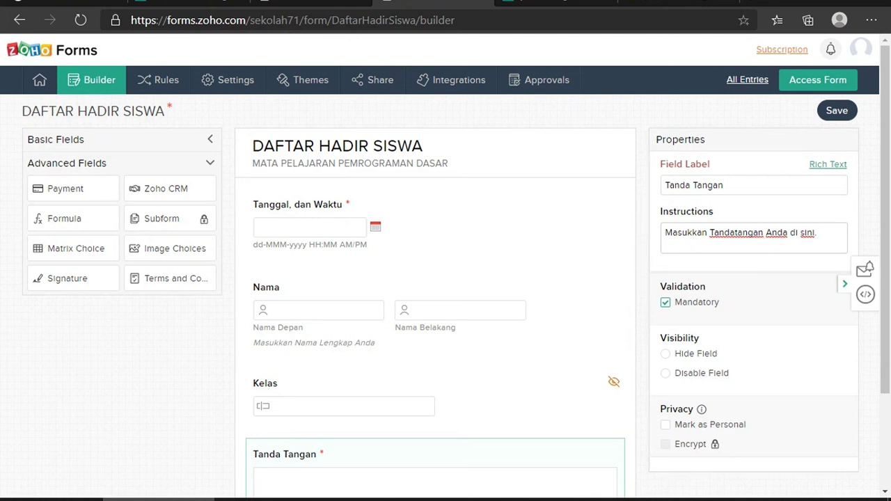
key("ctrl+s")
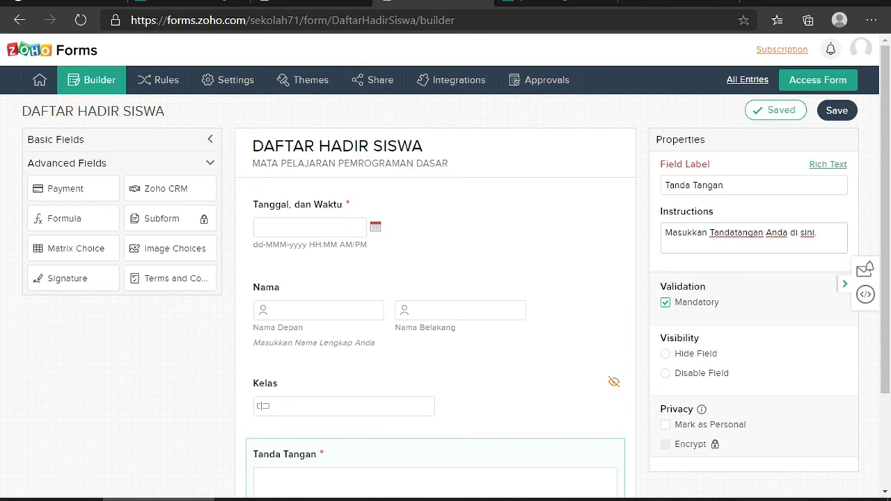
Go from the form builder to the empty Reports section and start a new report
left_click(724, 185)
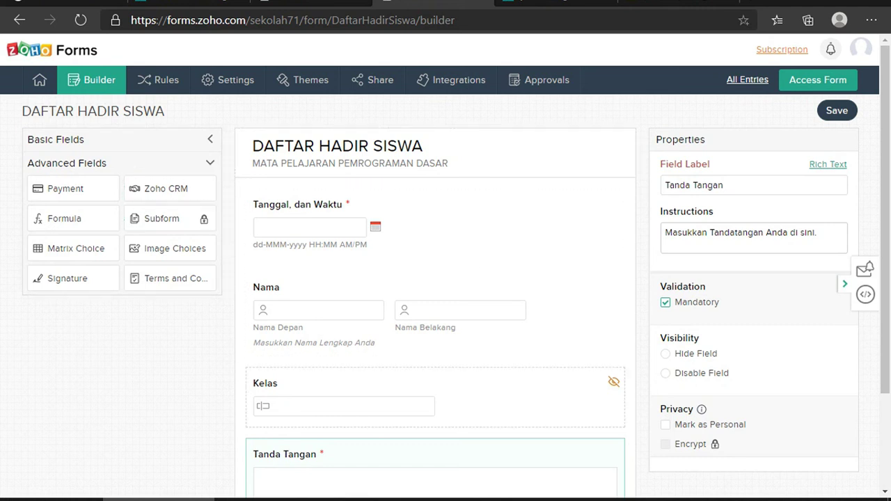
scroll(445, 278, "down", 2)
scroll(446, 278, "up", 1)
mouse_move(39, 79)
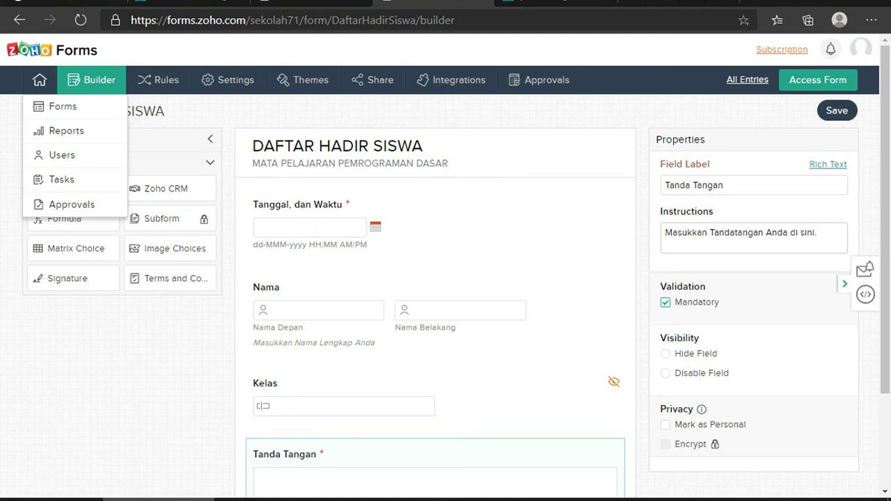
left_click(66, 131)
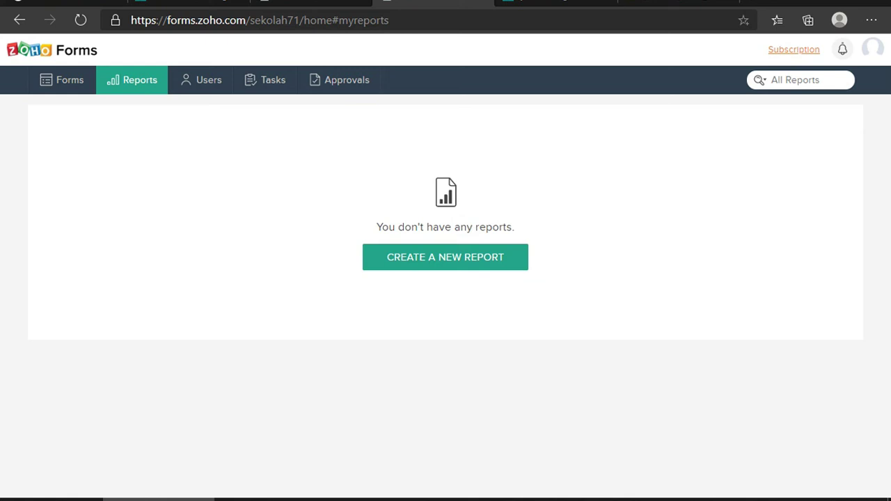
left_click(474, 262)
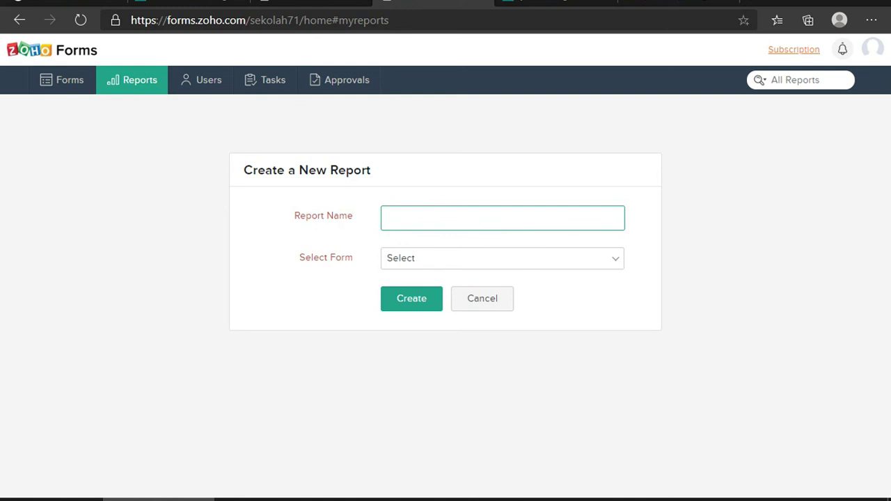
Create a report named 'Daftar Hadir Siswa' based on the DAFTAR HADIR SISWA form
type("Daftar Hadir Siswa")
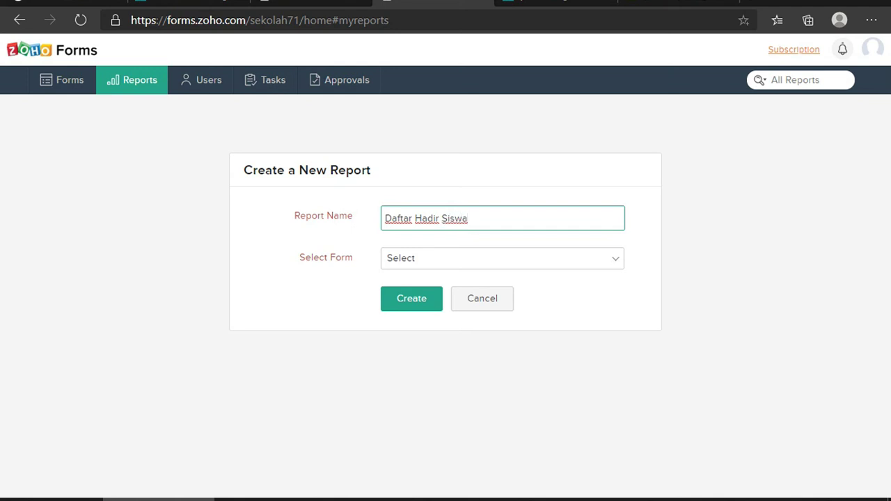
left_click(576, 258)
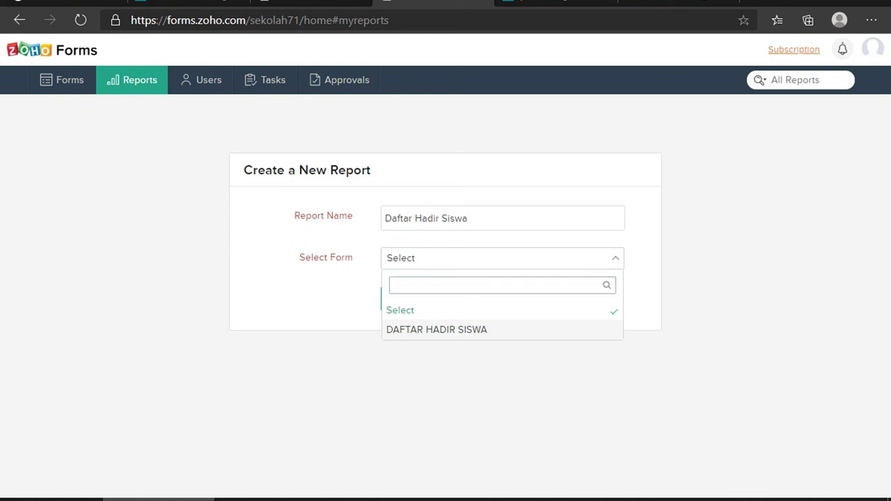
left_click(437, 329)
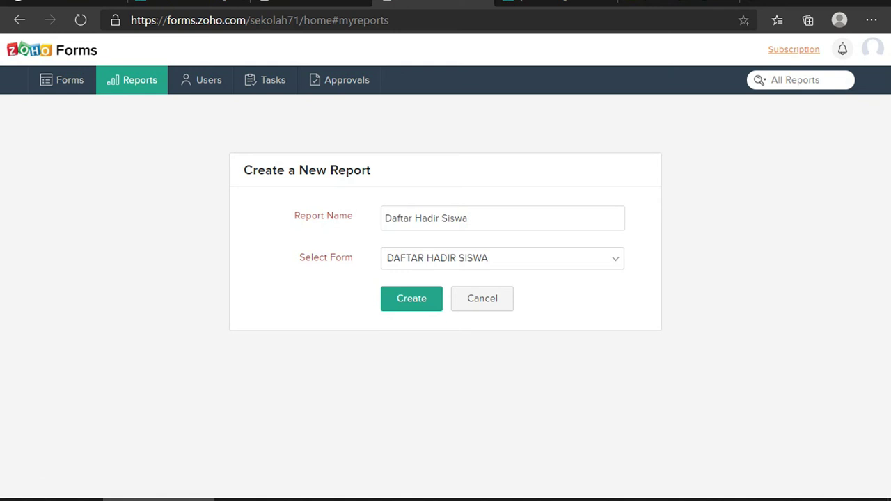
key("Return")
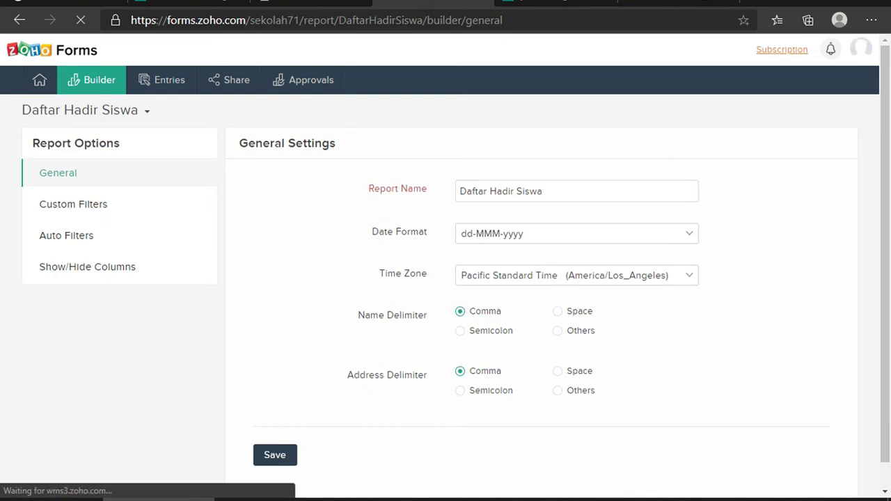
Set the report time zone to West Indonesia Time (Asia/Jakarta) and save the general settings
left_click(576, 234)
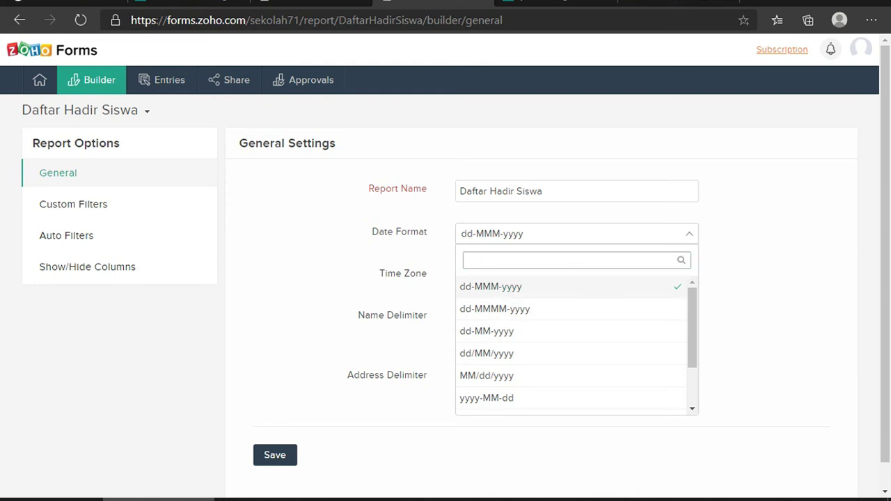
key("Escape")
left_click(576, 275)
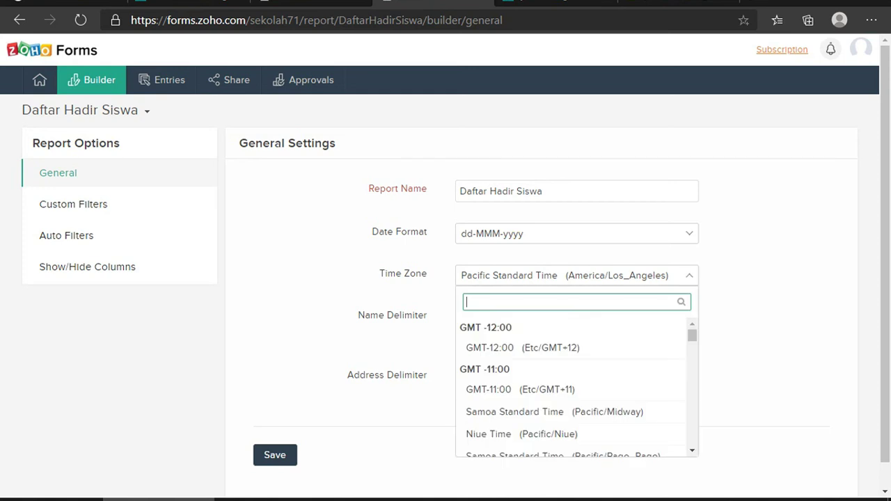
scroll(577, 388, "down", 5)
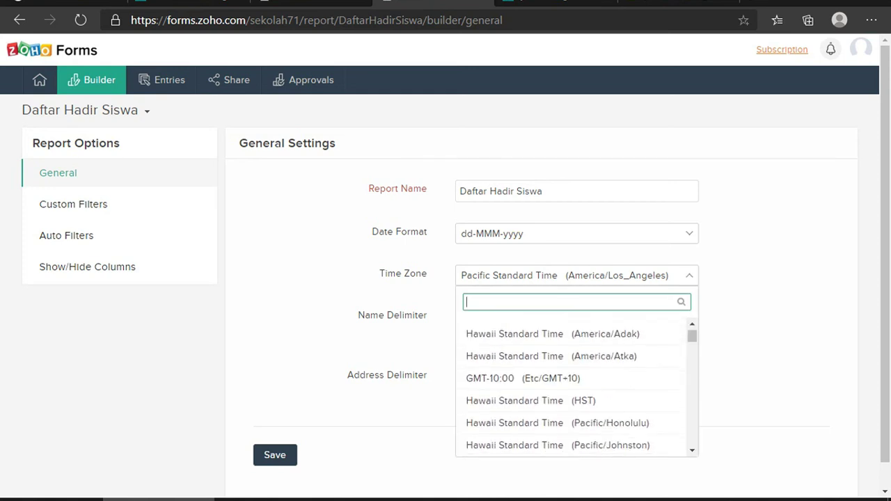
scroll(576, 388, "down", 7)
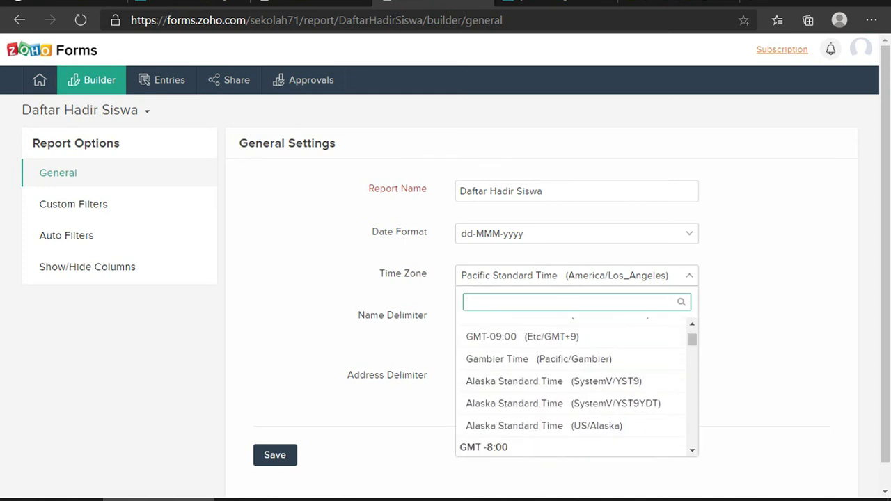
scroll(576, 389, "down", 7)
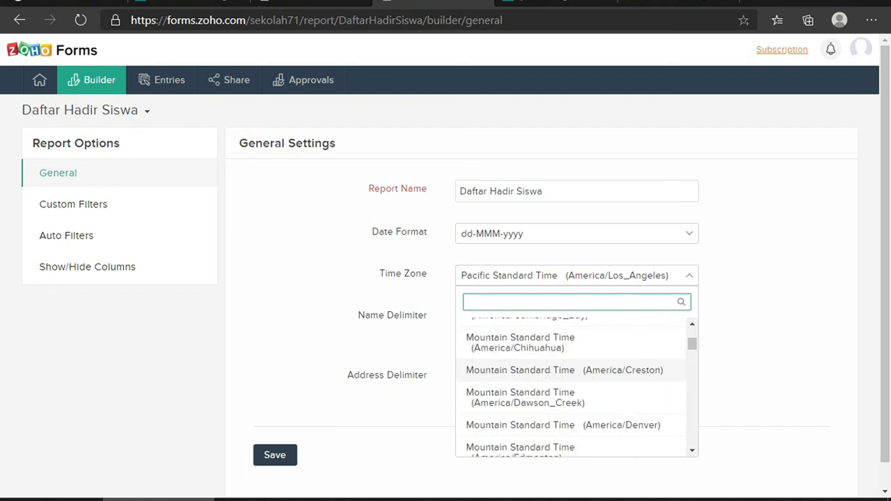
scroll(576, 388, "down", 8)
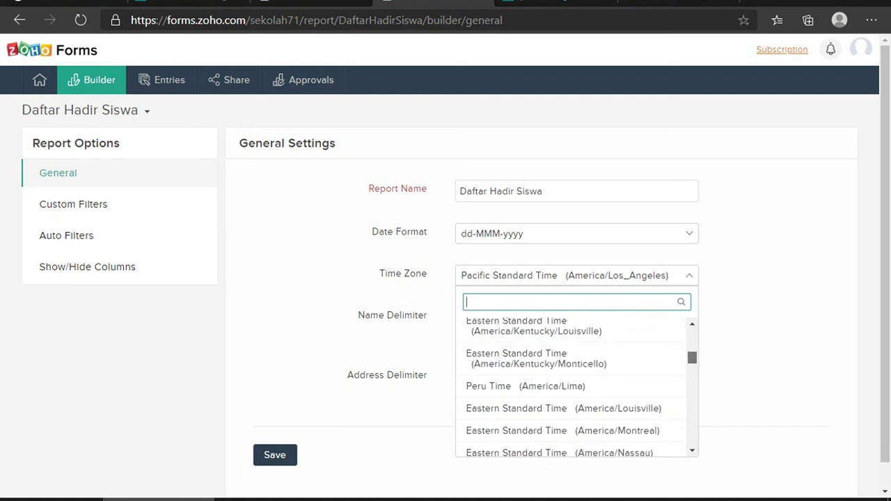
scroll(576, 388, "down", 8)
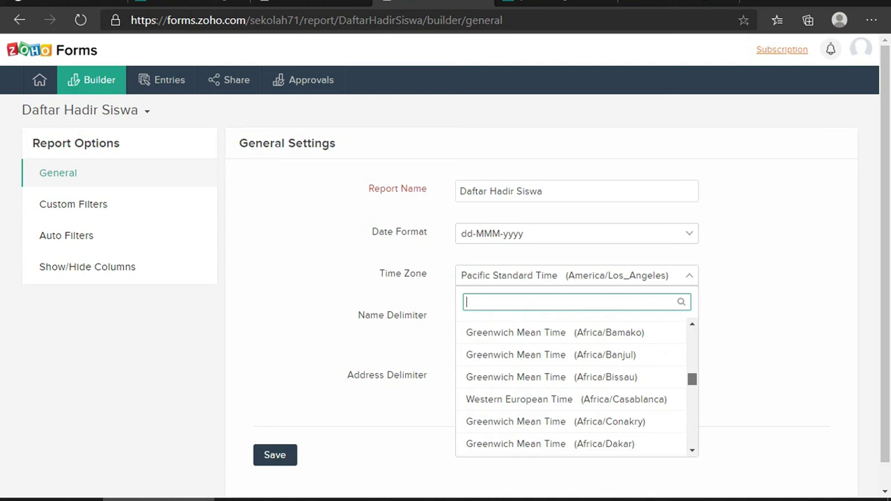
scroll(576, 389, "down", 8)
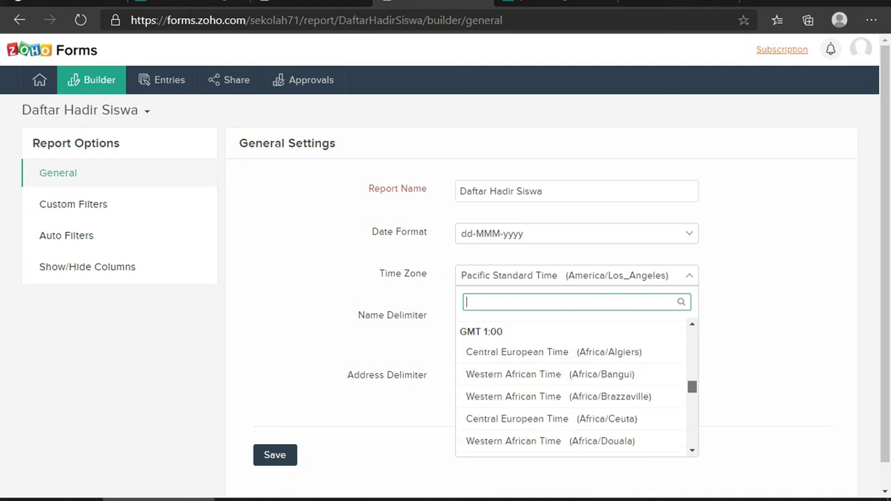
scroll(576, 388, "down", 10)
scroll(577, 388, "down", 2)
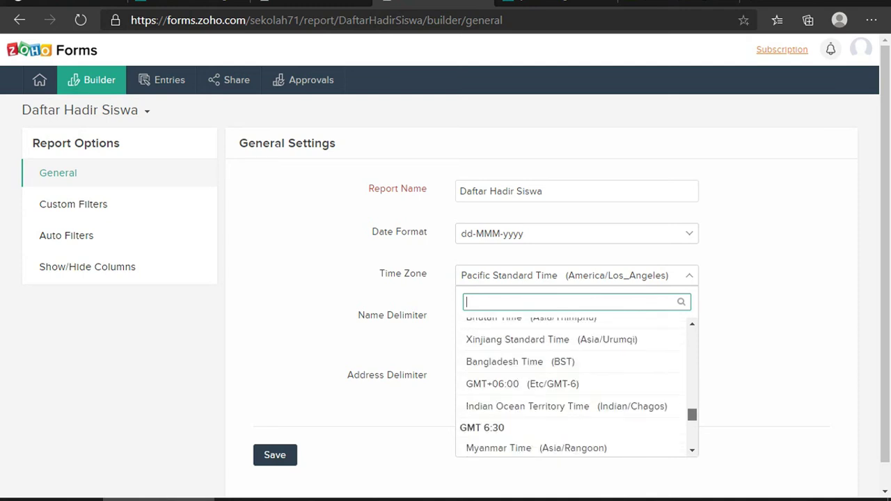
scroll(557, 411, "down", 3)
scroll(557, 410, "down", 3)
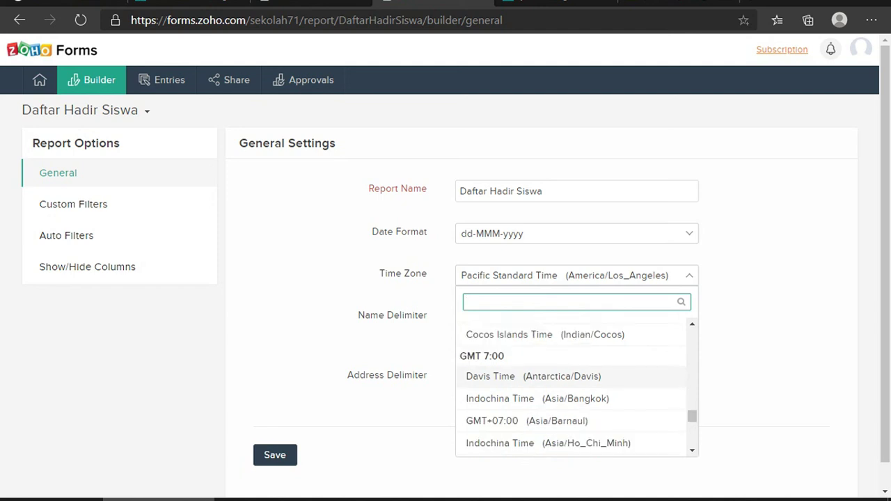
scroll(557, 400, "down", 1)
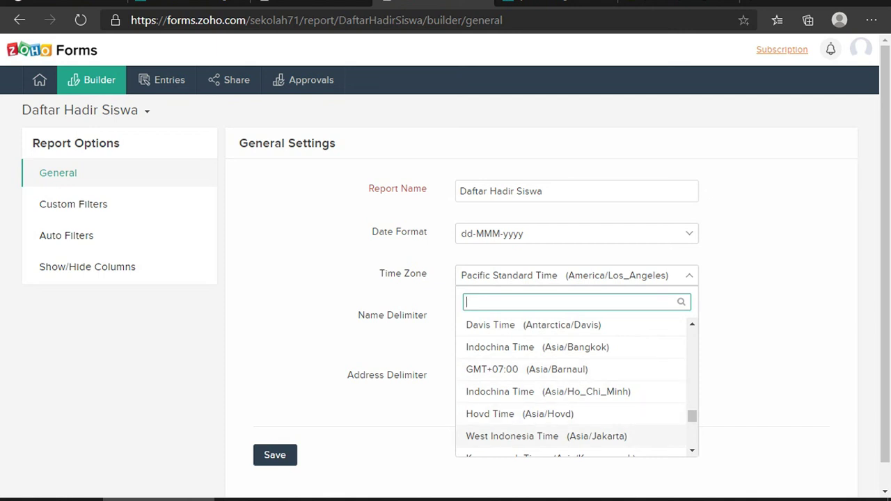
left_click(512, 436)
scroll(446, 255, "down", 1)
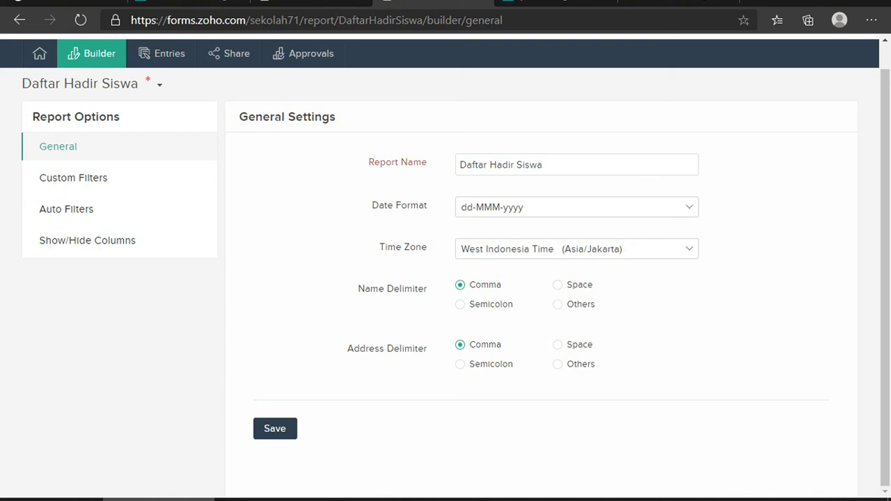
left_click(275, 428)
Save the report settings and open the Share page for the DAFTAR HADIR SISWA form
left_click(275, 428)
left_click(40, 79)
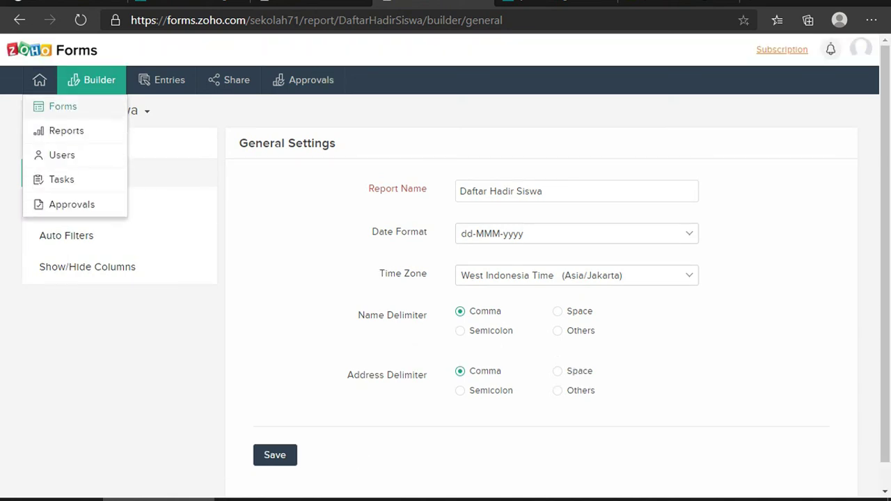
left_click(62, 106)
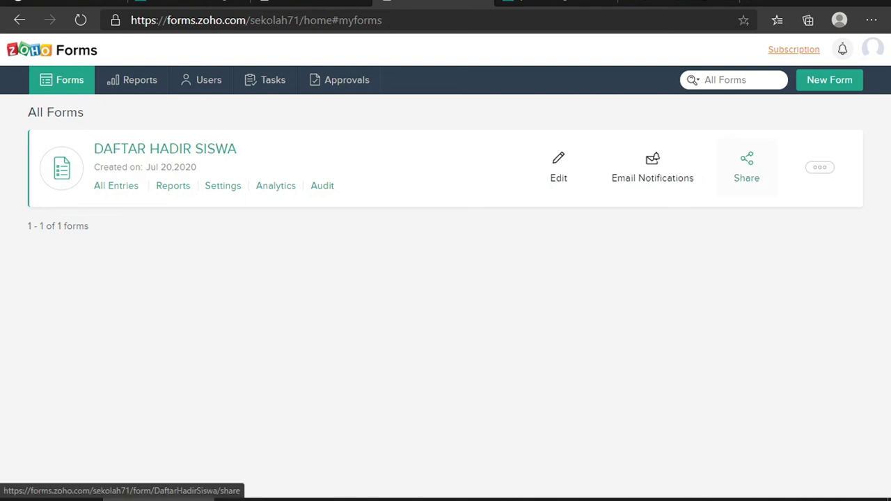
left_click(746, 167)
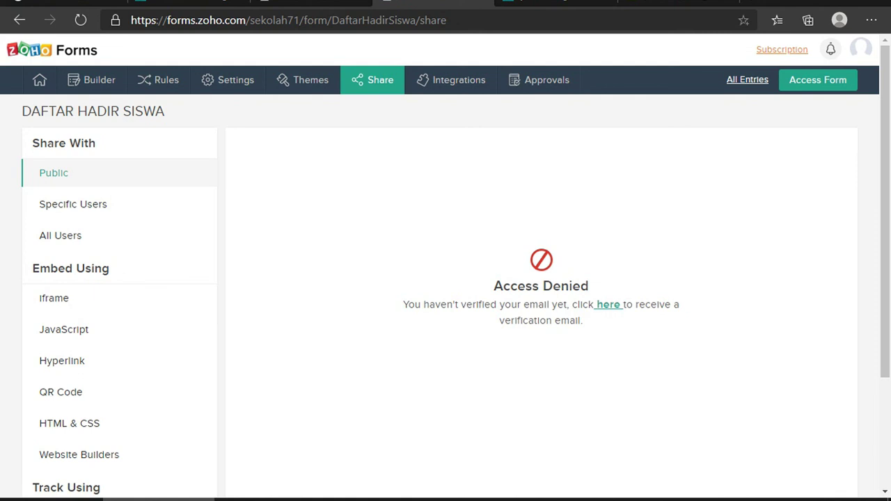
Request a Zoho verification email from the Access Denied page, then refresh the Yahoo Mail inbox
left_click(696, 4)
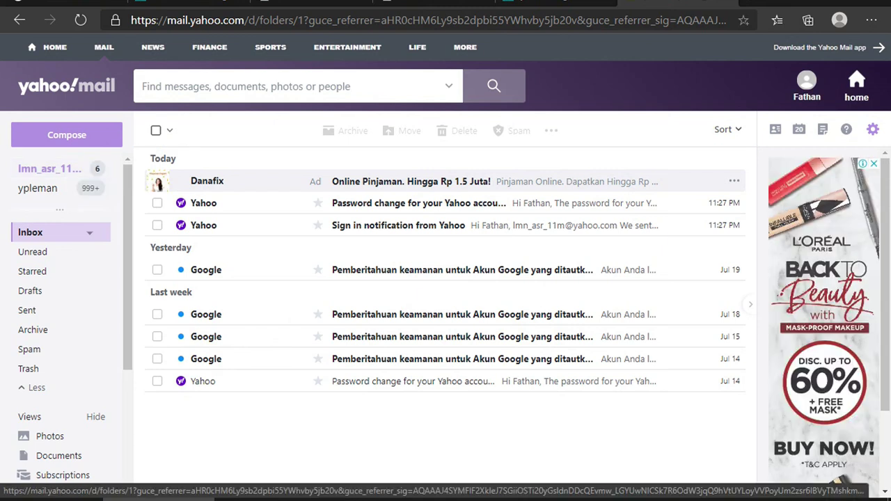
key("ctrl+shift+Tab")
key("ctrl+shift+Tab")
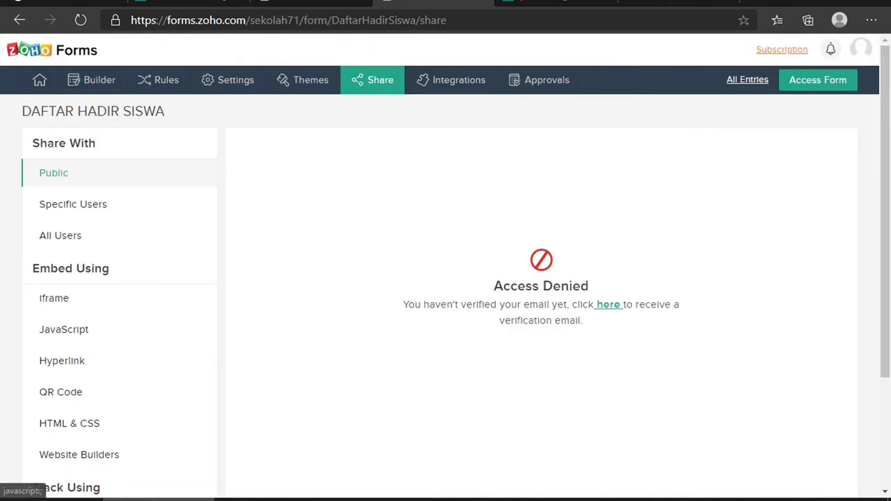
left_click(608, 304)
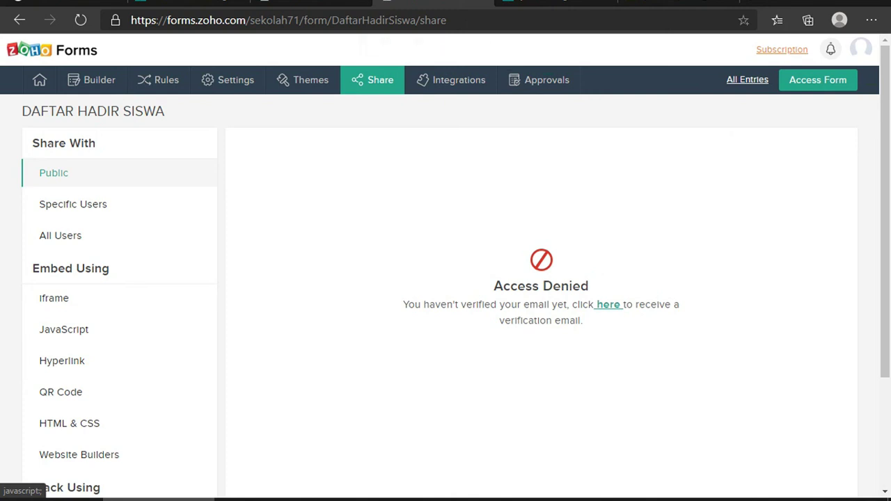
left_click(696, 3)
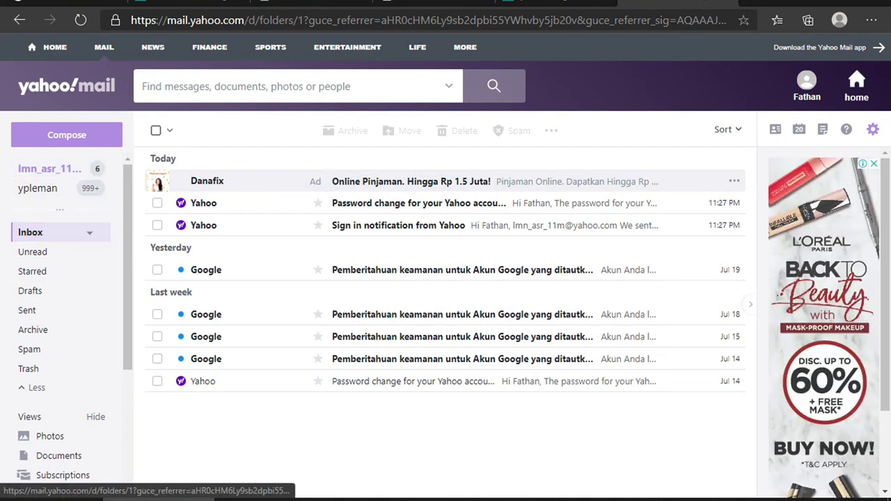
left_click(42, 235)
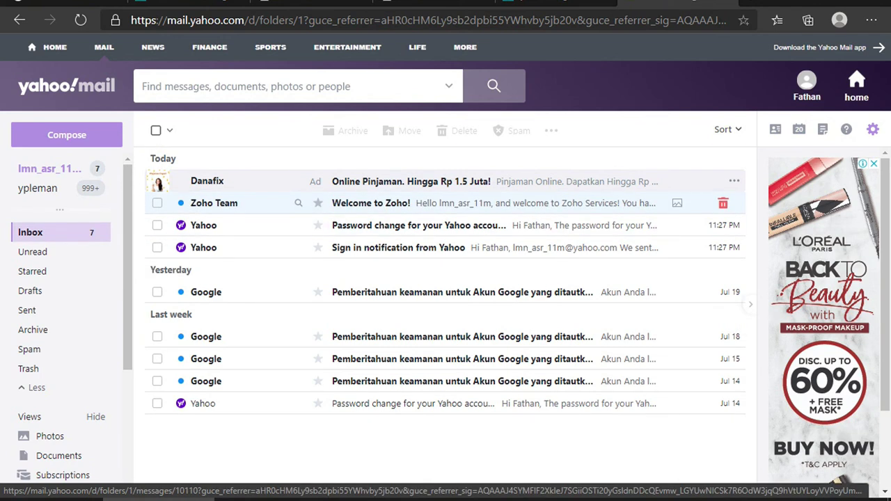
Open the 'Welcome to Zoho!' email and follow its accounts.zoho.com confirmation link
left_click(418, 203)
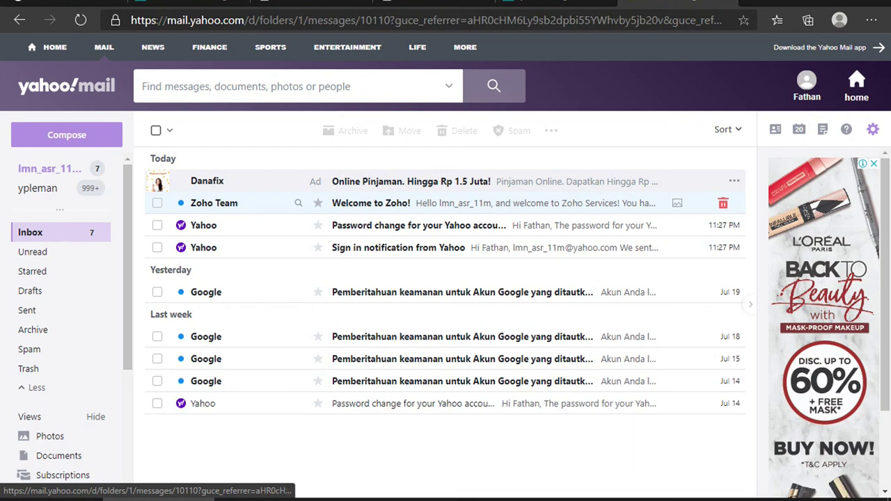
scroll(439, 314, "down", 5)
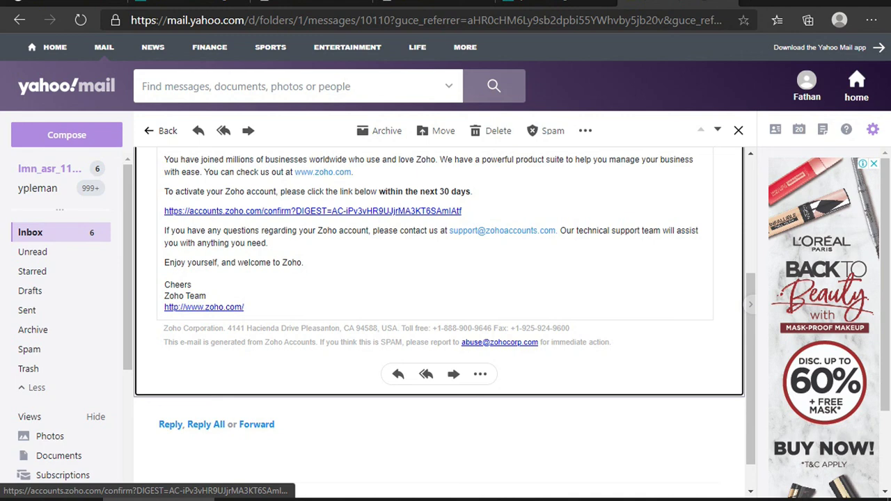
left_click(312, 211)
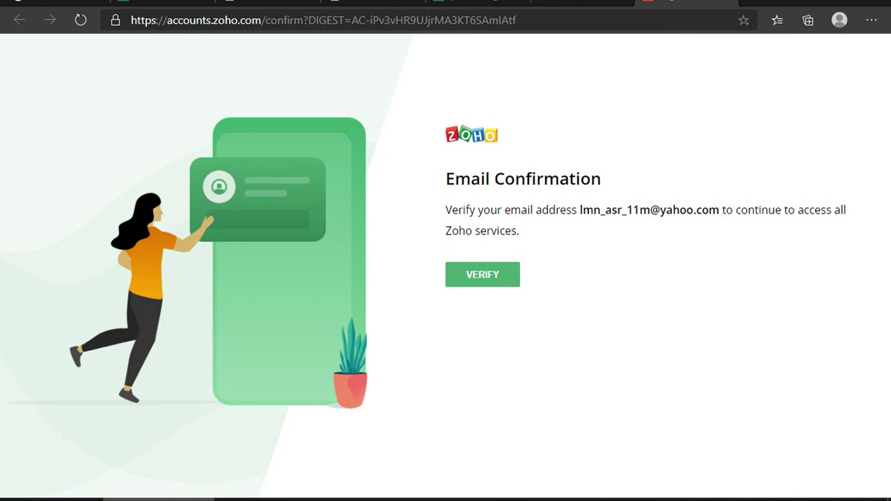
Verify the account's email address on the Email Confirmation page and continue into the account
left_click(506, 273)
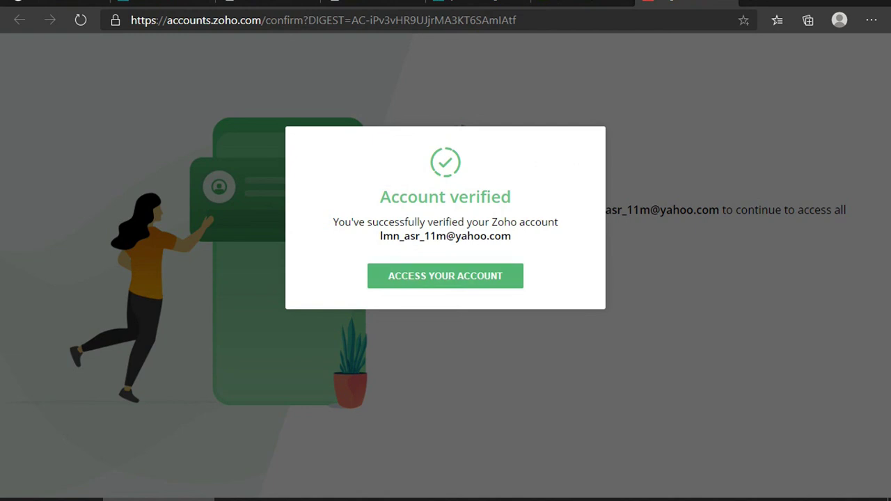
left_click(446, 276)
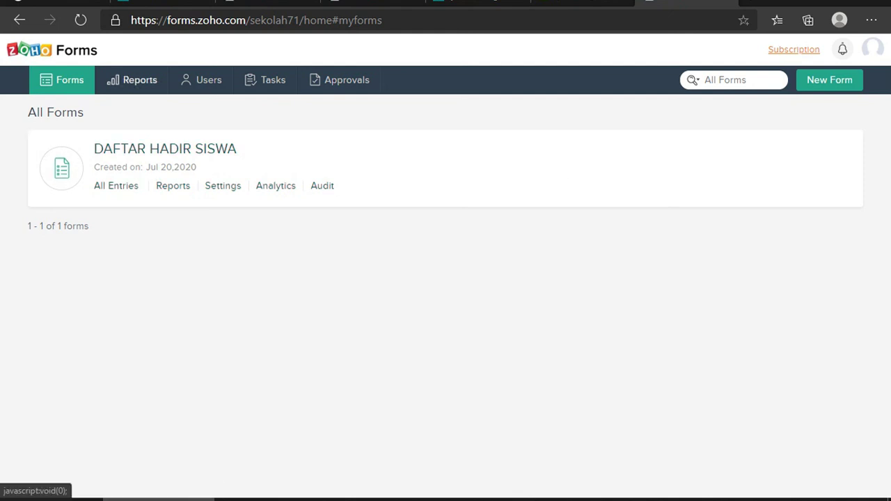
Return to the Forms list and open DAFTAR HADIR SISWA's Share page with its shortened URL
left_click(132, 79)
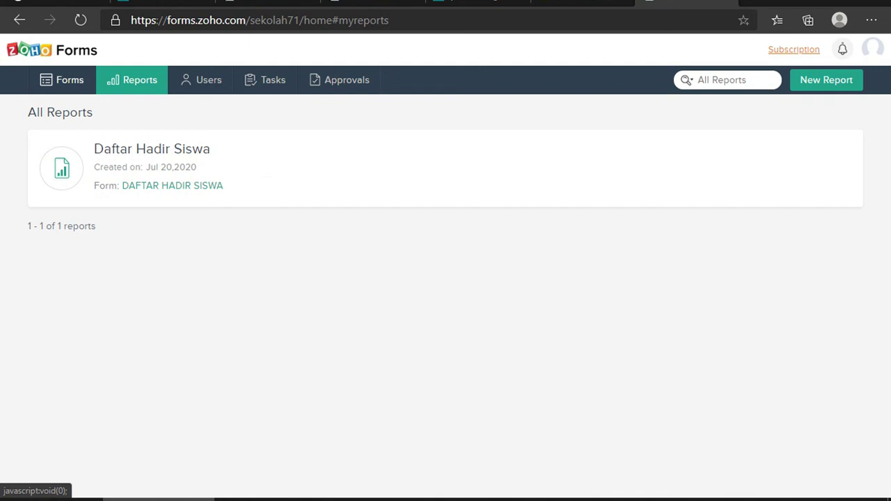
left_click(70, 80)
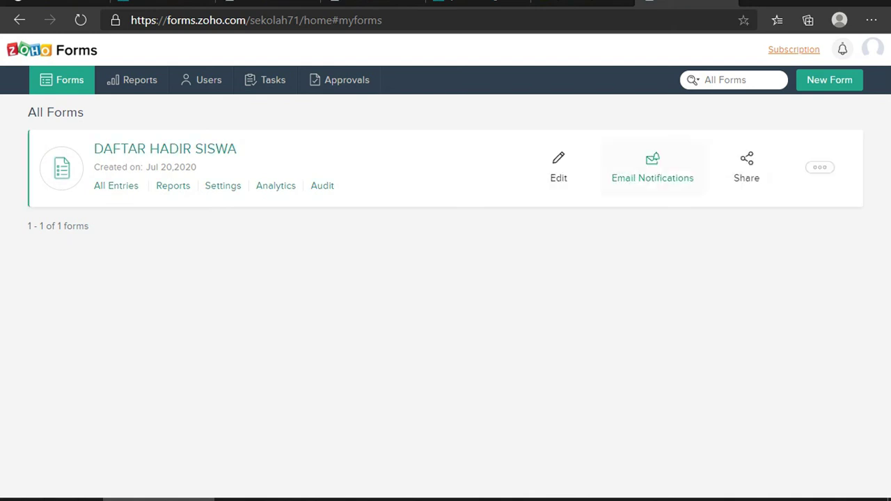
left_click(746, 167)
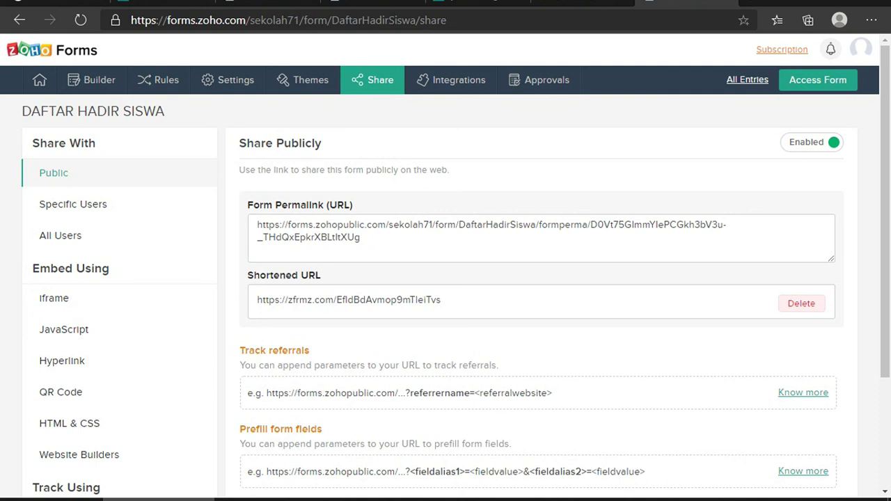
left_click_drag(441, 299, 257, 300)
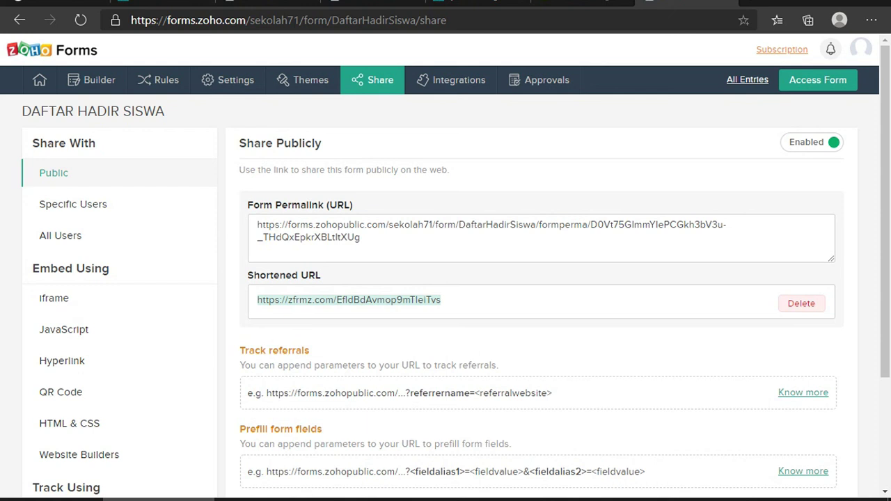
key("ctrl+c")
left_click_drag(320, 301, 260, 304)
left_click(259, 304)
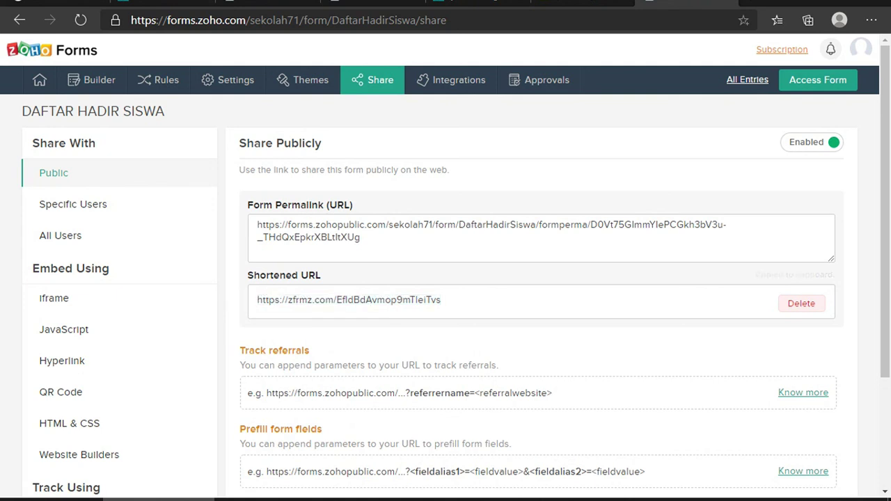
left_click_drag(409, 299, 257, 299)
key("ctrl+c")
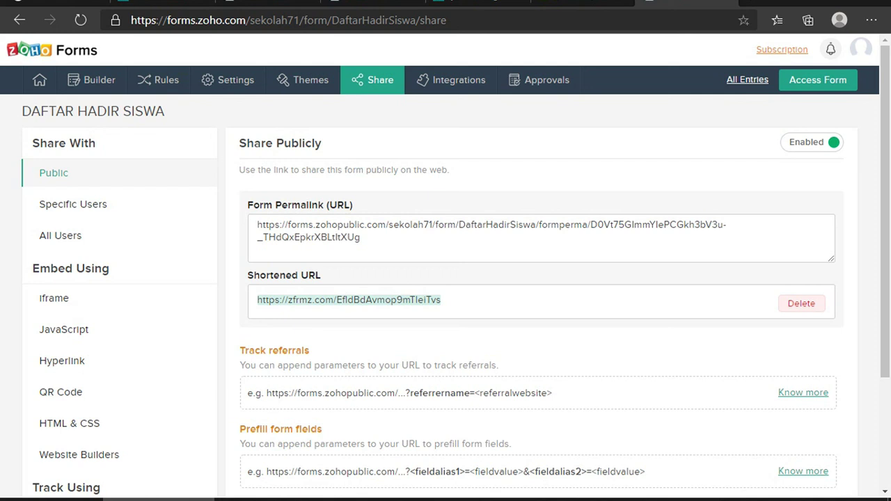
right_click(352, 300)
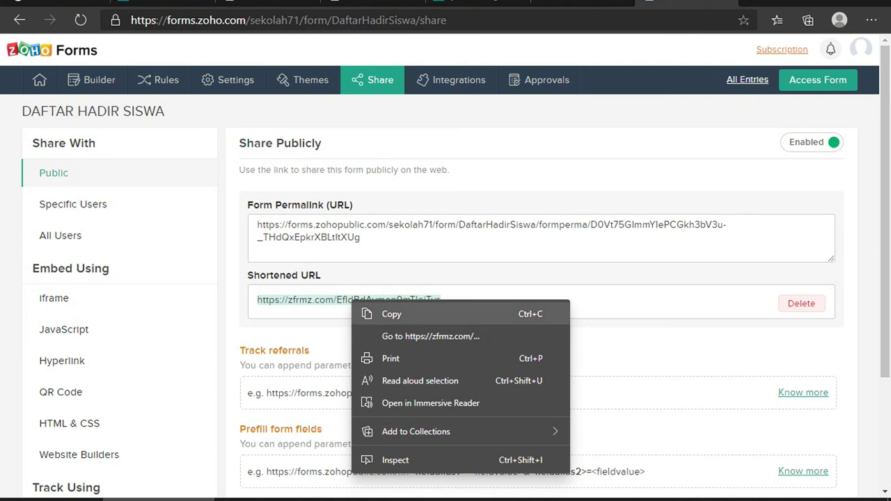
left_click(391, 314)
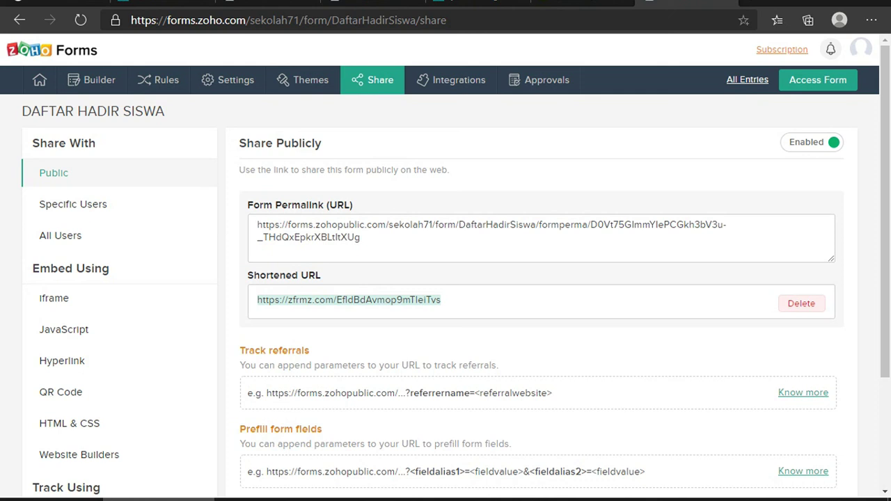
key("ctrl+t")
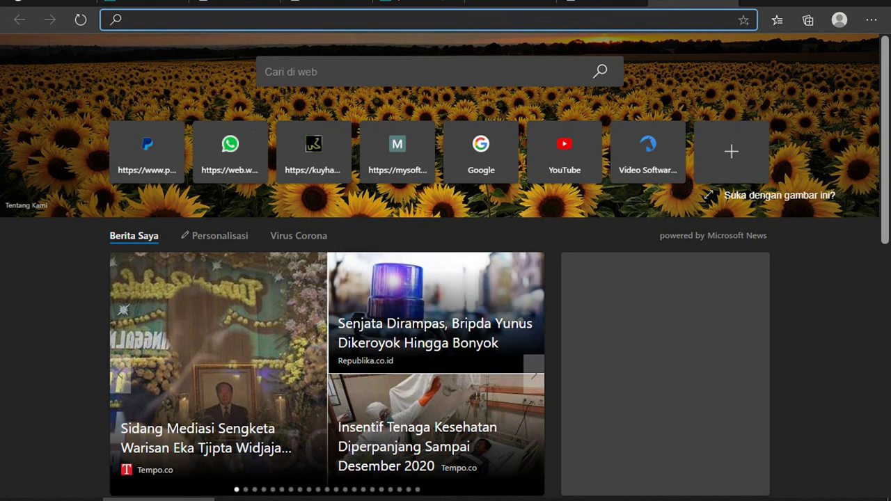
Open WhatsApp Web and go to the XI Animasi group chat
left_click(230, 150)
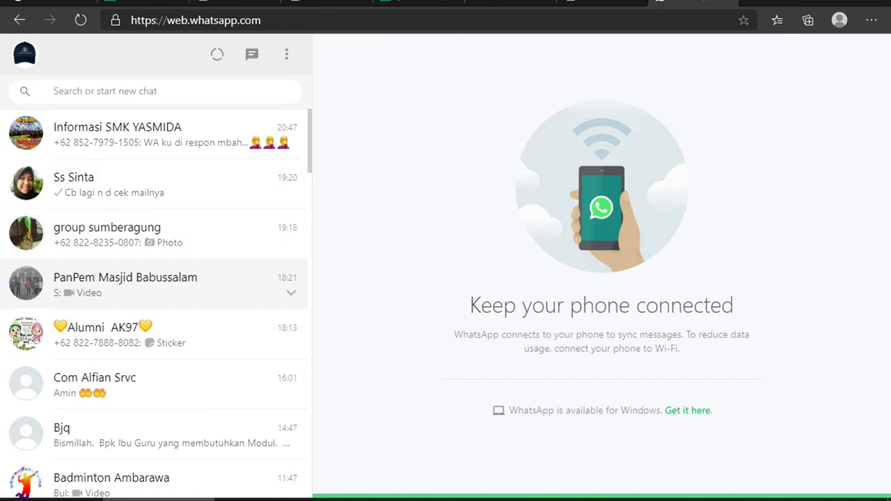
scroll(153, 341, "down", 5)
scroll(153, 341, "down", 4)
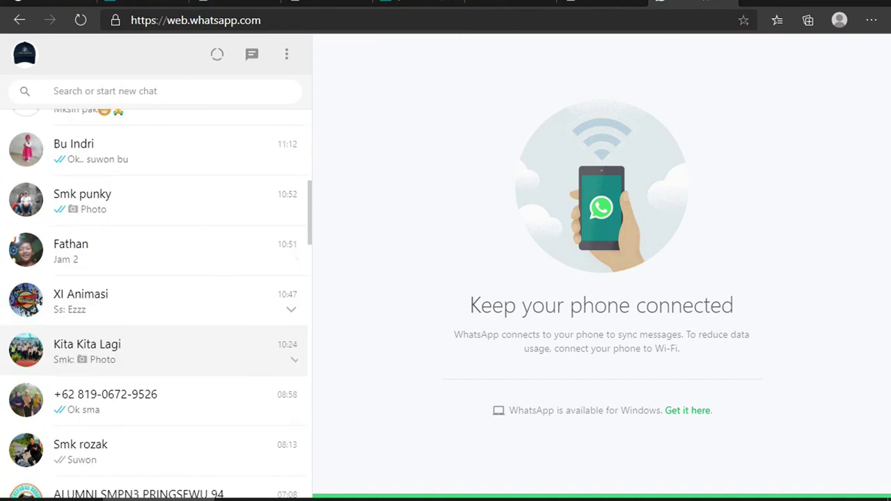
scroll(153, 362, "up", 2)
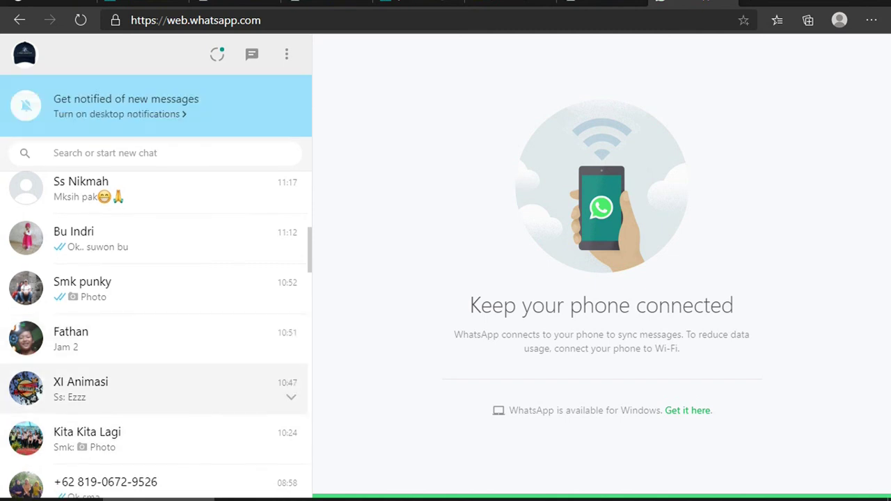
left_click(132, 389)
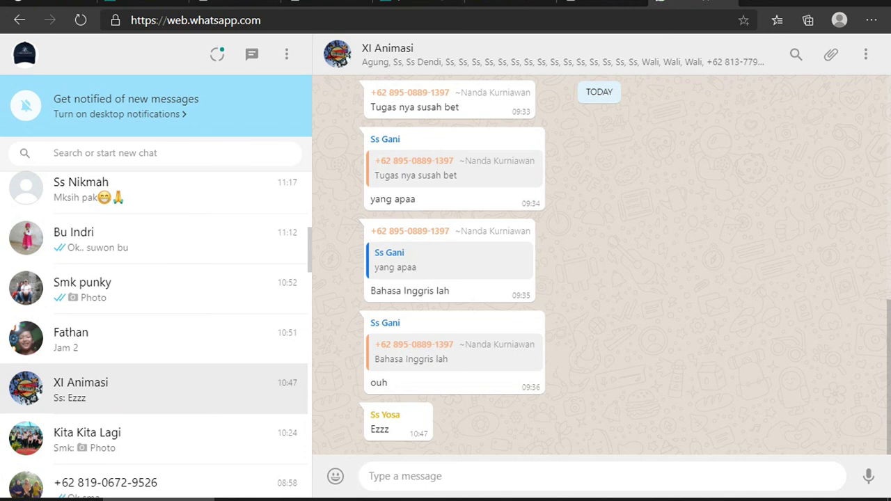
Paste and send the form link to the group, then open the sent link
right_click(458, 475)
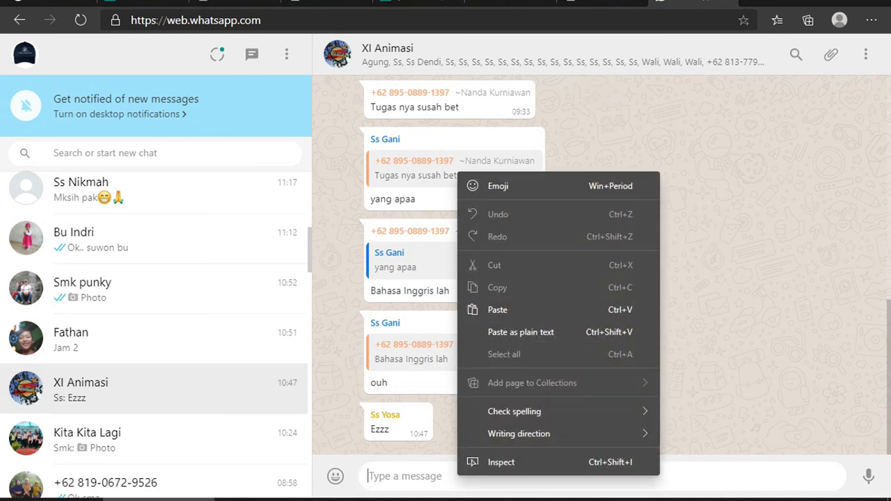
left_click(515, 309)
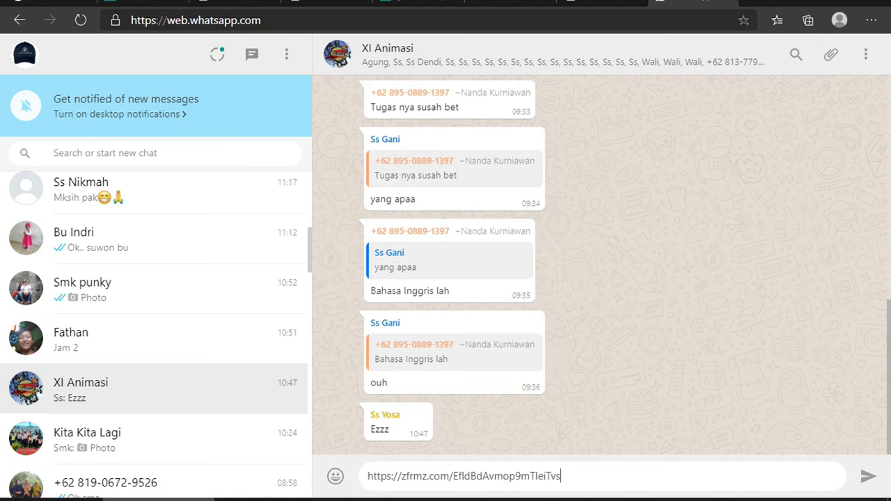
key("Return")
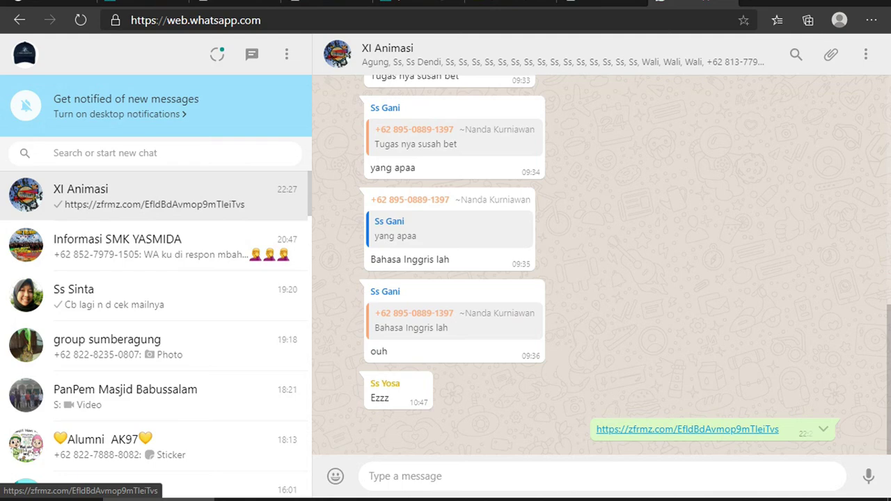
left_click(689, 429)
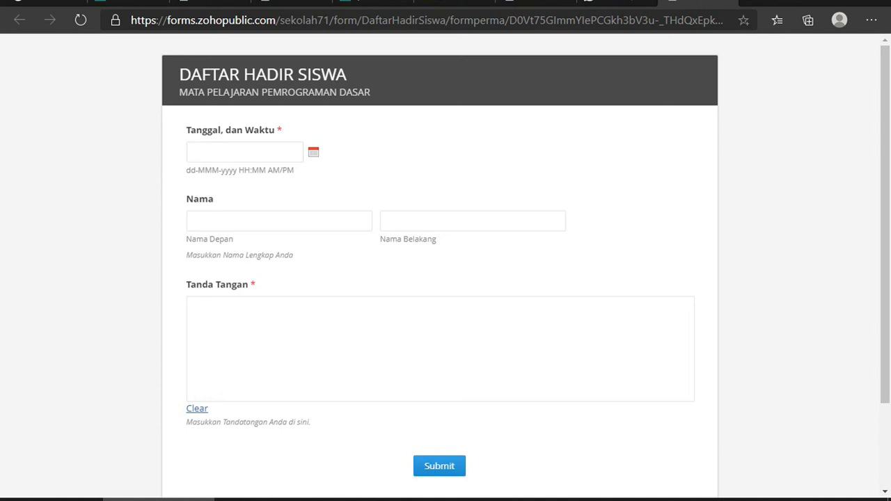
Set the date to 20-Jul-2020 10:28 PM and enter the student's first and last name
left_click(244, 152)
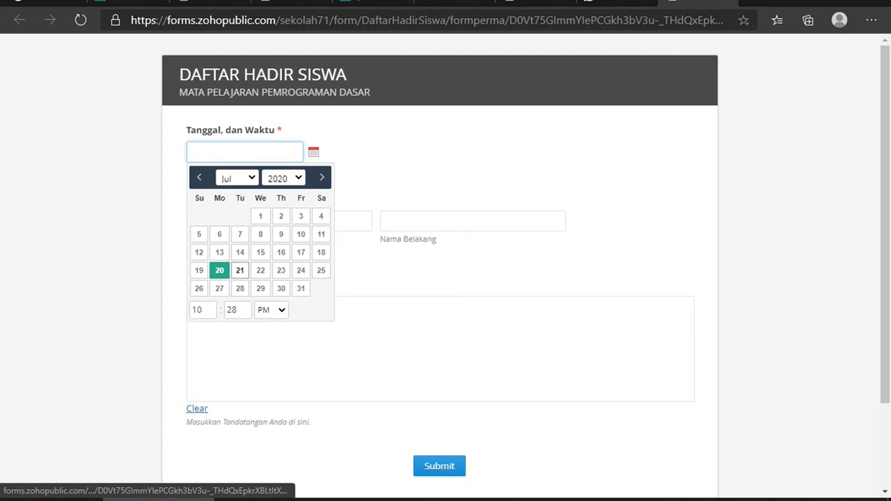
left_click(218, 270)
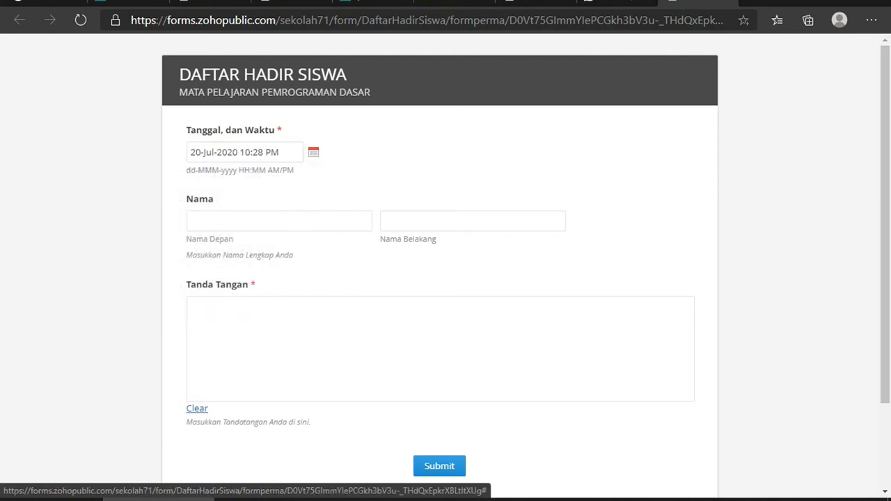
left_click(278, 221)
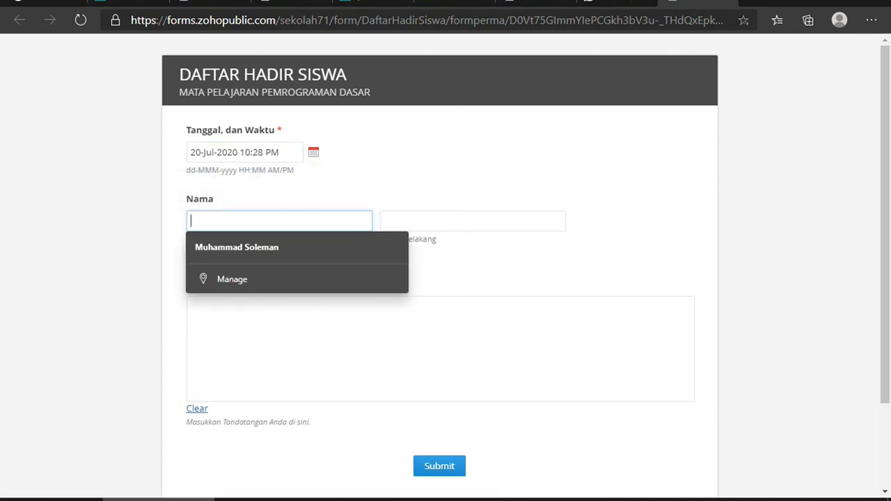
key("ctrl+a")
left_click(418, 220)
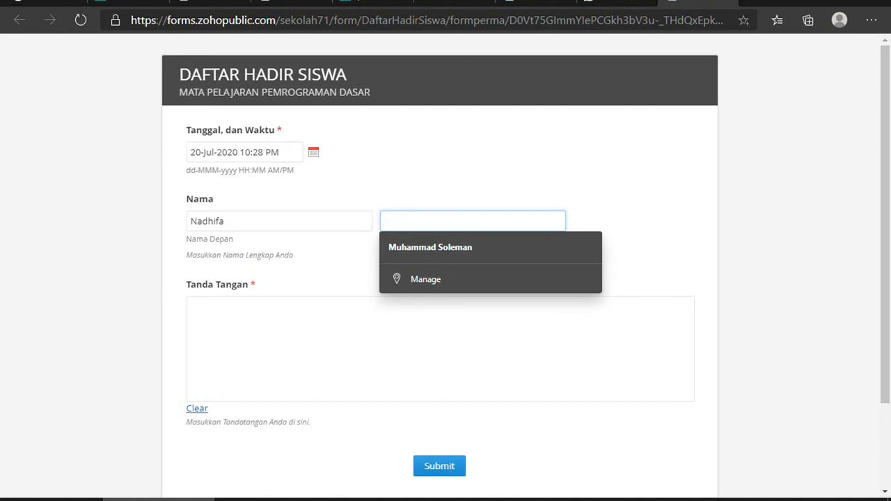
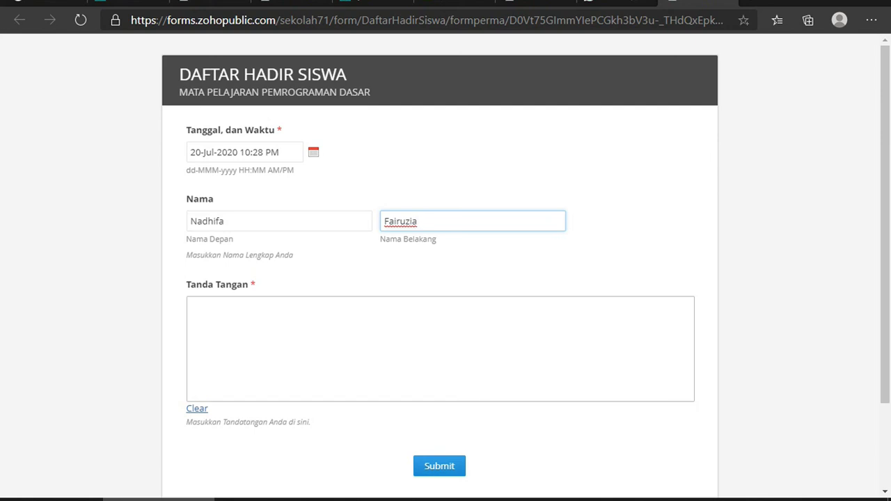
Draw a signature in the Tanda Tangan pad and submit the attendance response
scroll(445, 278, "down", 2)
scroll(445, 278, "up", 2)
mouse_move(267, 361)
left_mouse_down()
mouse_move(417, 329)
mouse_move(467, 354)
mouse_move(379, 327)
mouse_move(394, 381)
mouse_move(417, 366)
left_mouse_up()
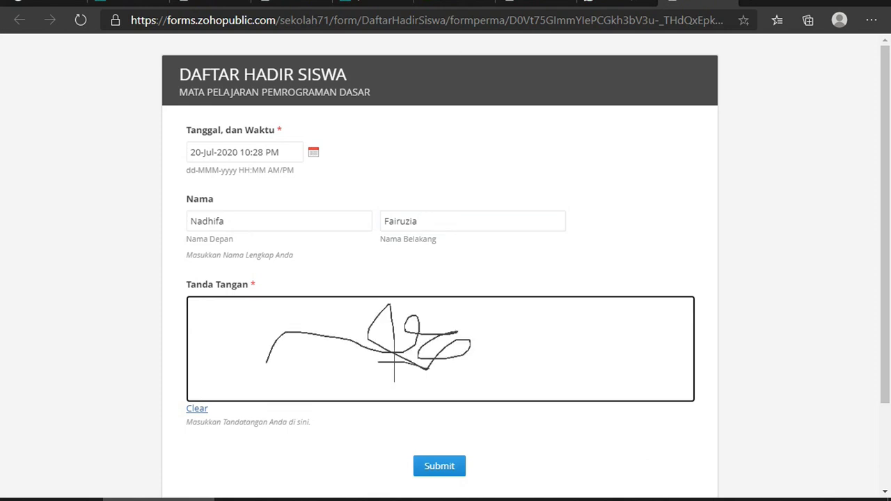
left_click(439, 465)
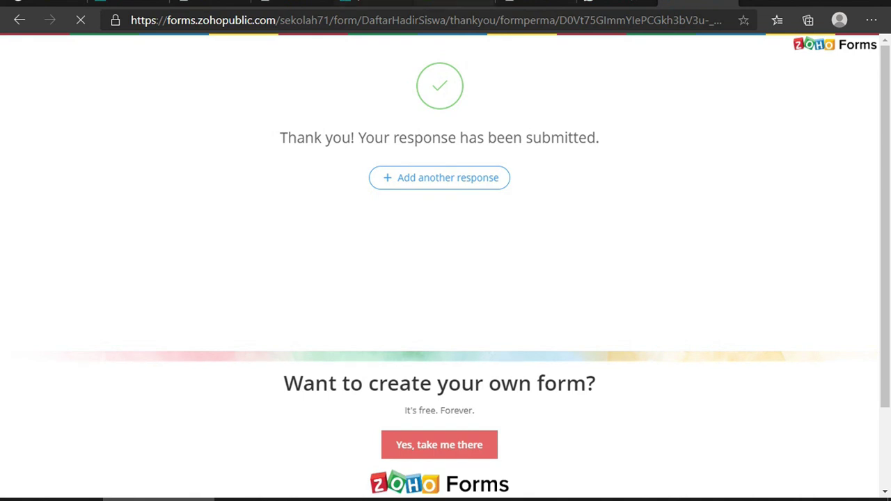
left_click(535, 3)
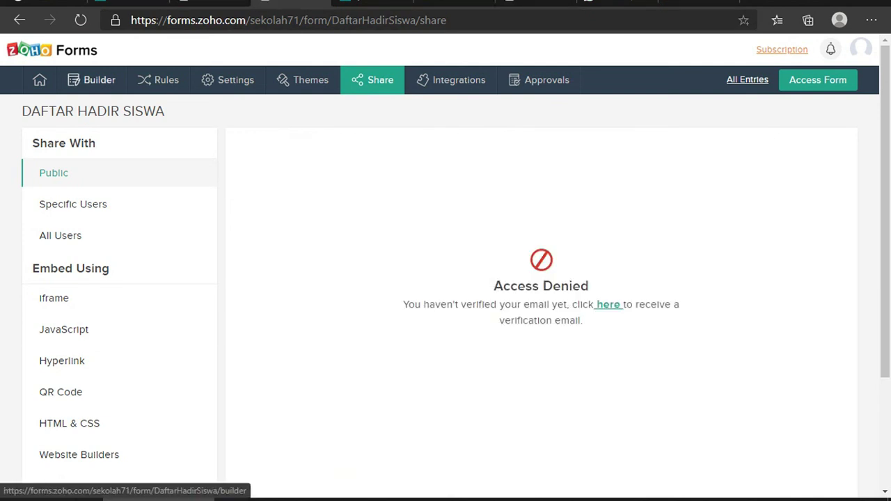
Go to the All Forms list and open DAFTAR HADIR SISWA for editing
mouse_move(39, 79)
left_click(62, 106)
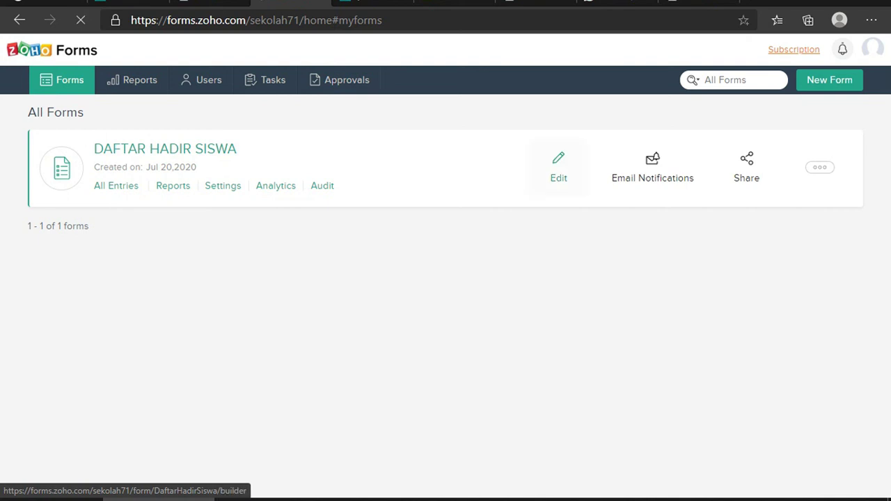
left_click(558, 167)
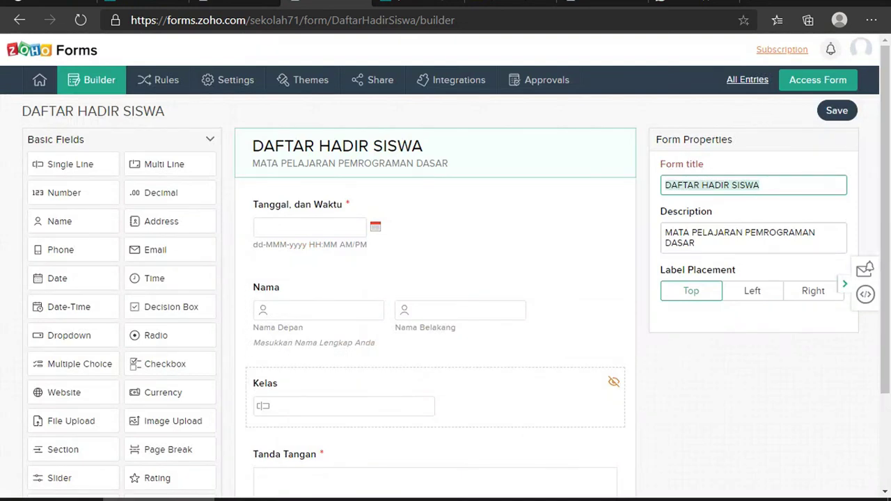
Set the Kelas field's Visibility to Disable Field, then open the live form via Access Form
scroll(446, 278, "down", 2)
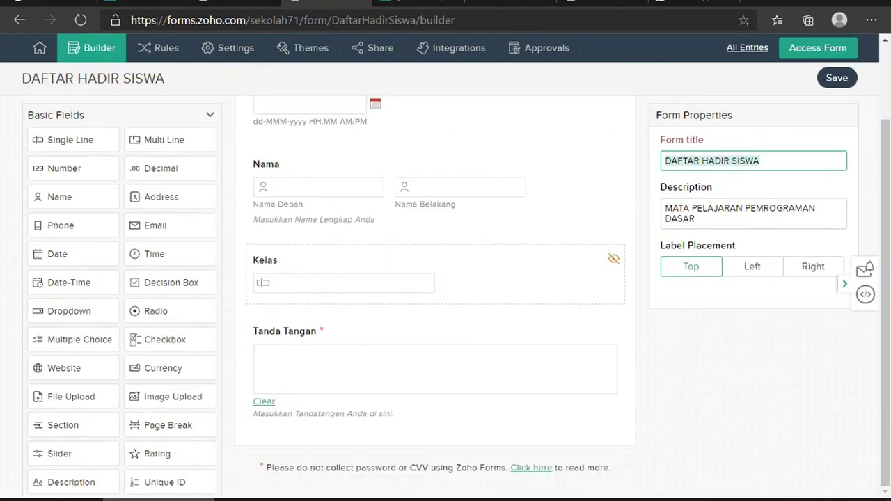
left_click(435, 271)
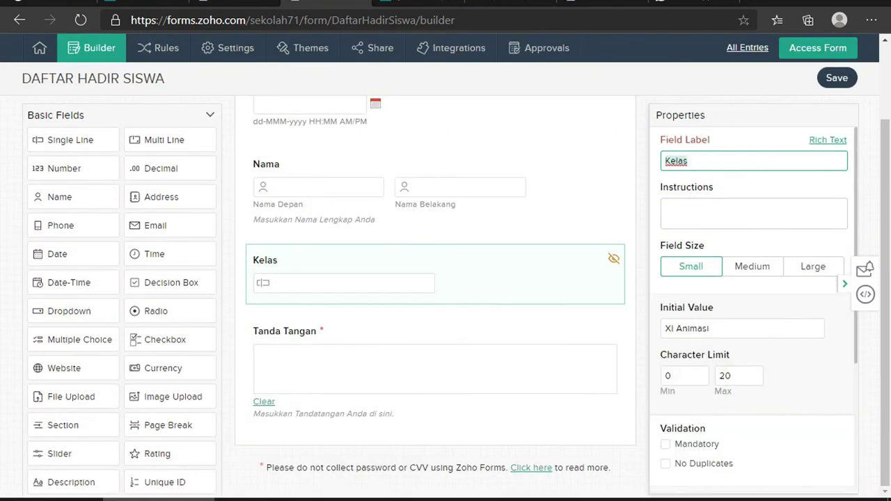
scroll(754, 310, "down", 5)
scroll(754, 311, "down", 2)
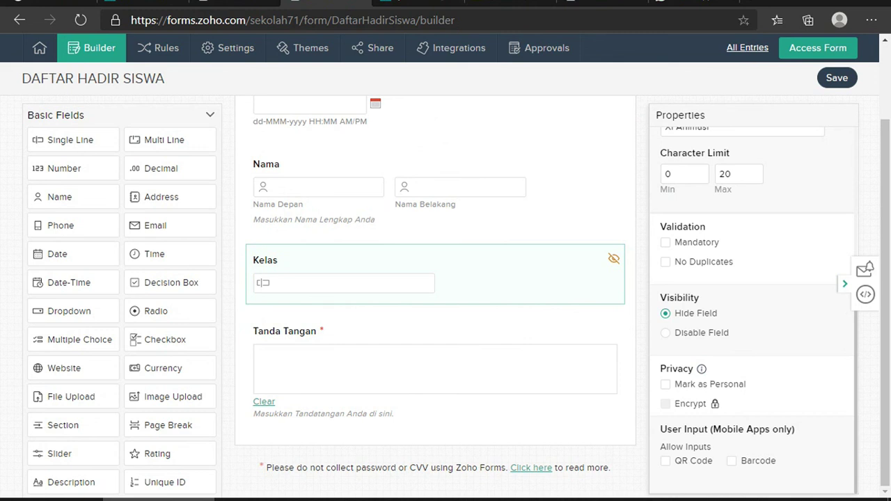
left_click(665, 333)
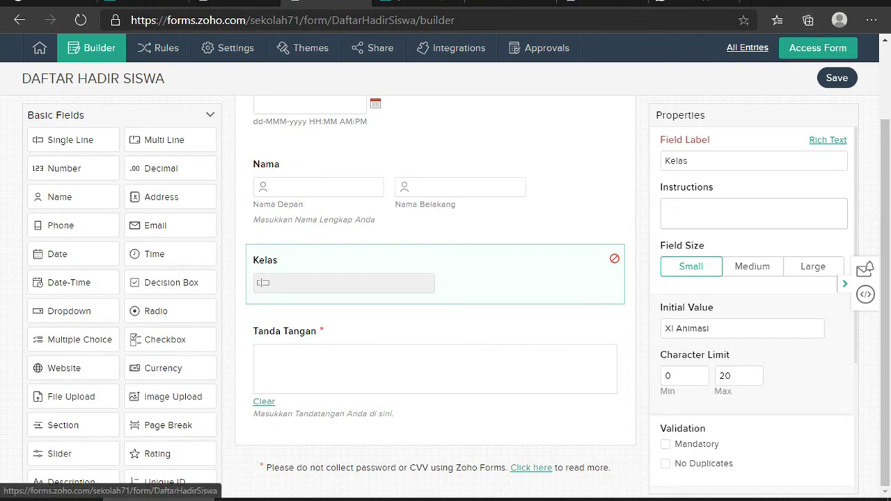
left_click(818, 47)
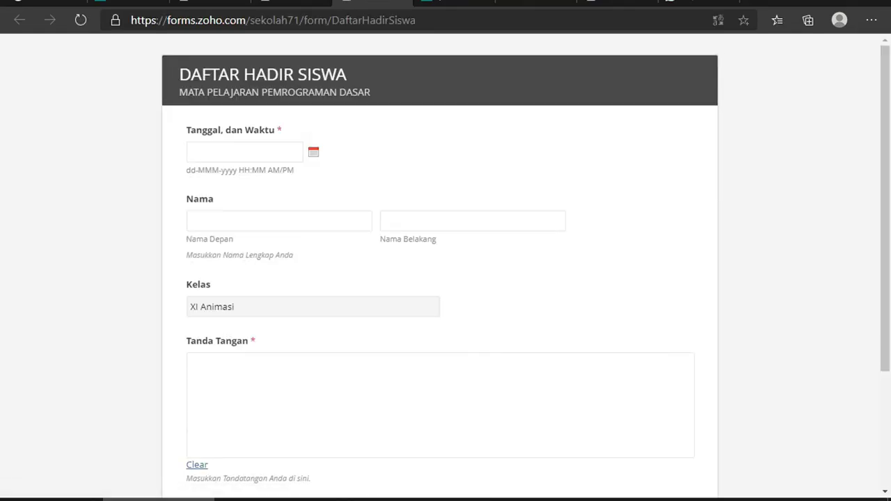
scroll(445, 264, "down", 3)
scroll(446, 265, "up", 3)
scroll(445, 265, "down", 3)
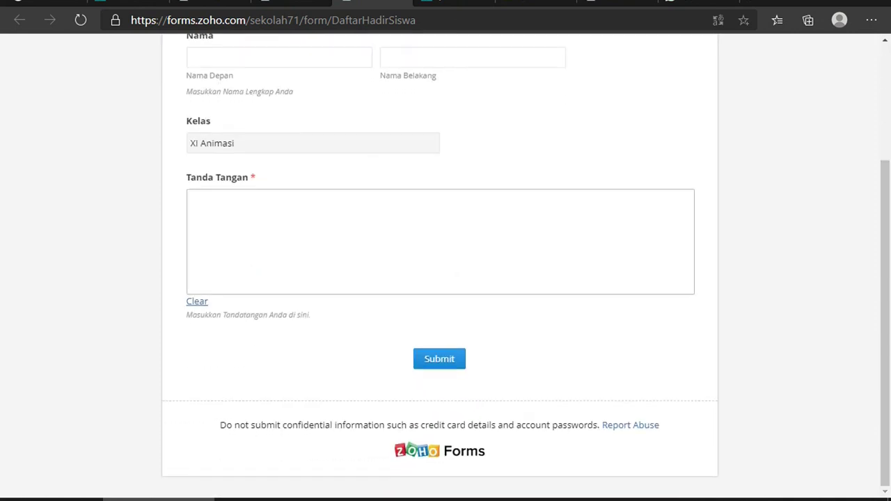
scroll(445, 264, "up", 3)
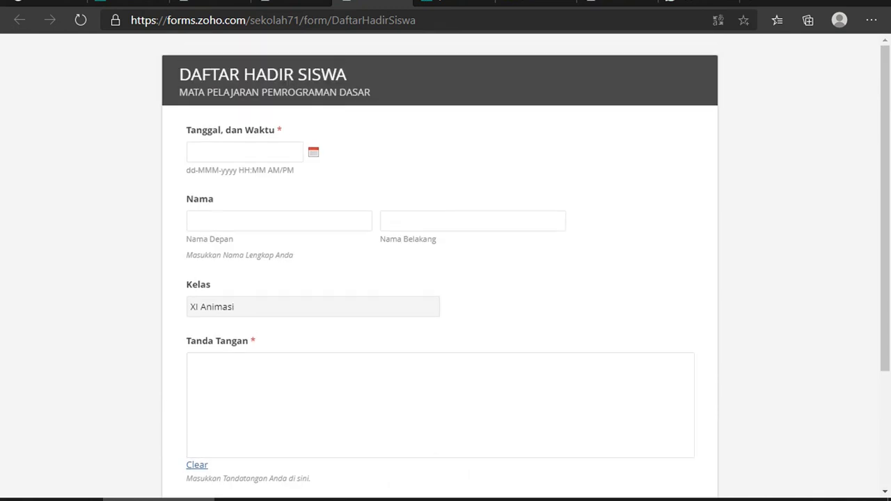
left_click(785, 500)
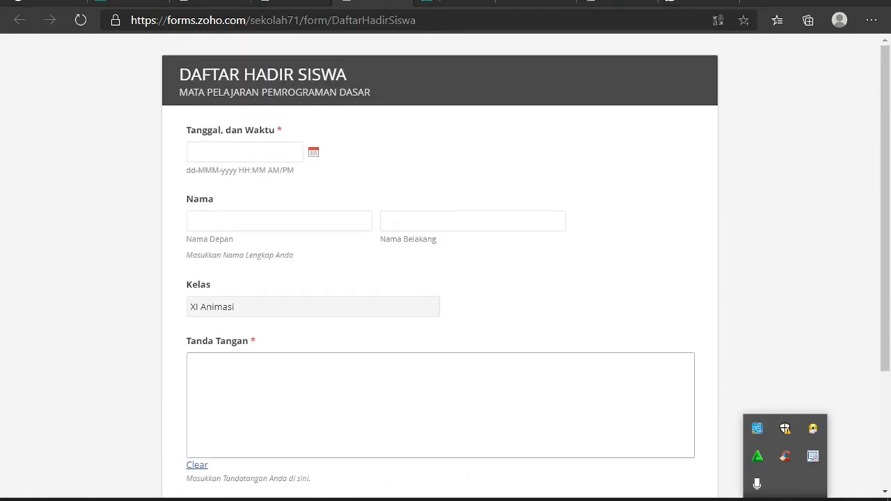